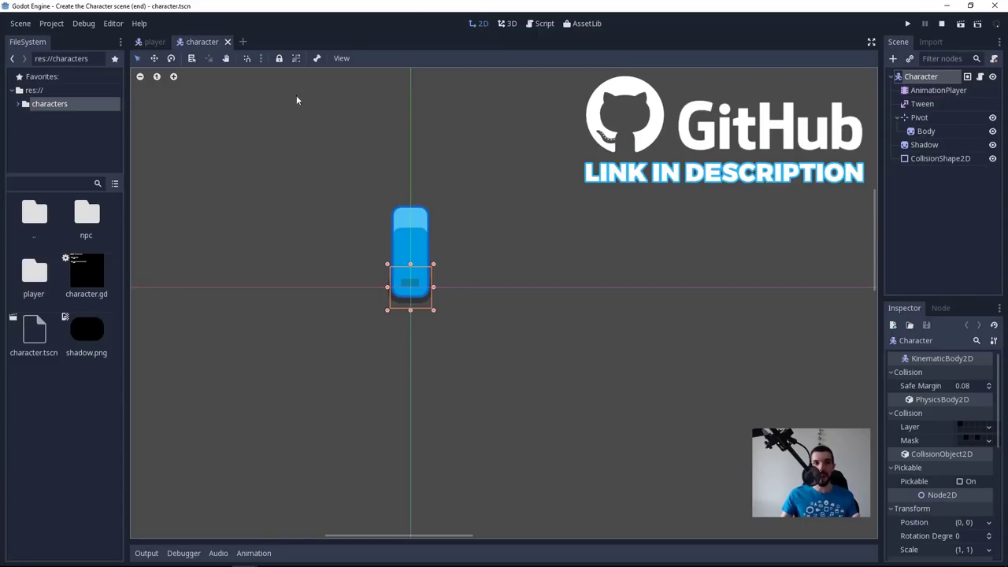
Step: Switch to the inherited player scene tab showing the green car
click(154, 42)
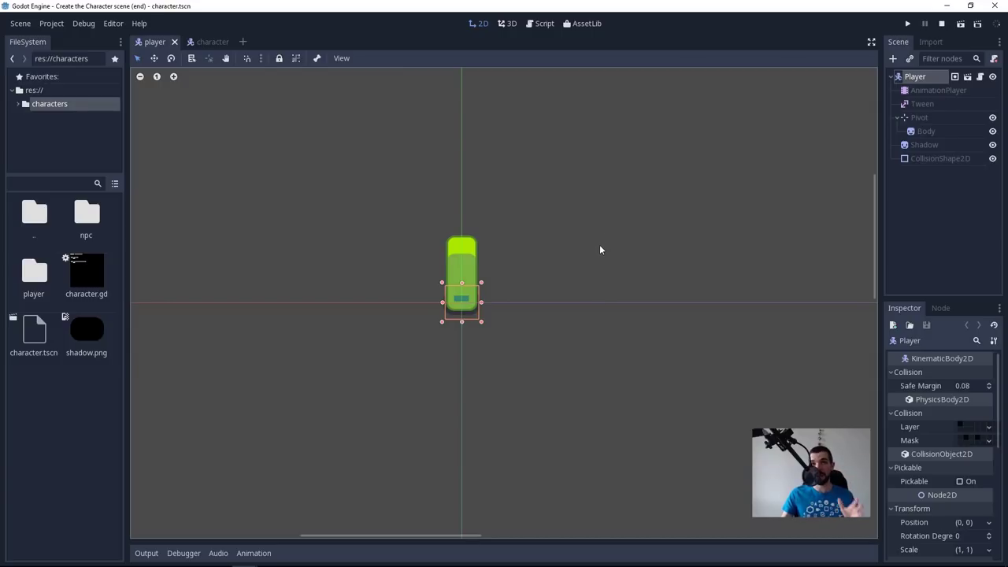
Step: Return to the blue character scene, then steer the running green player left, down and right
click(206, 43)
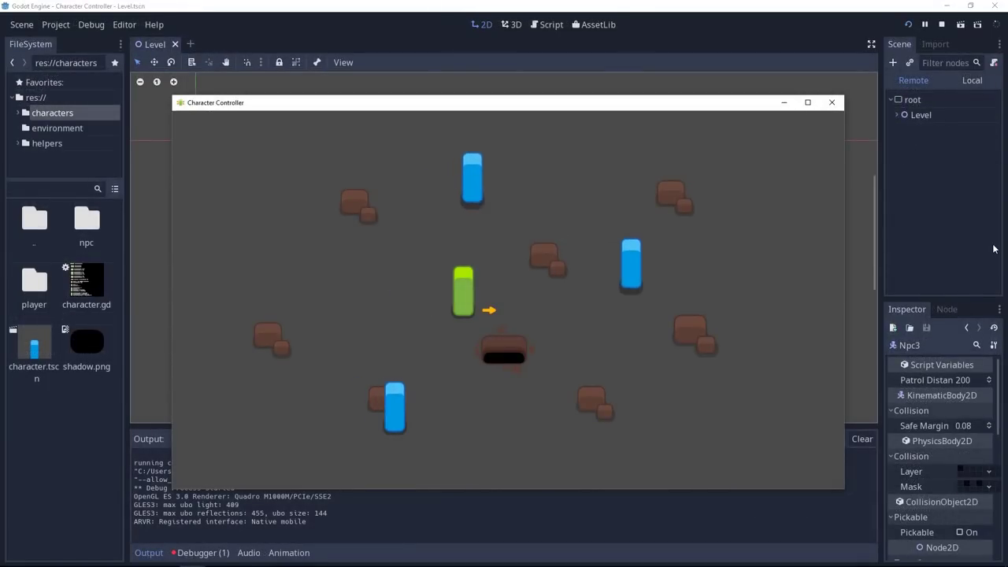
key(Left)
key(Down)
key(Right)
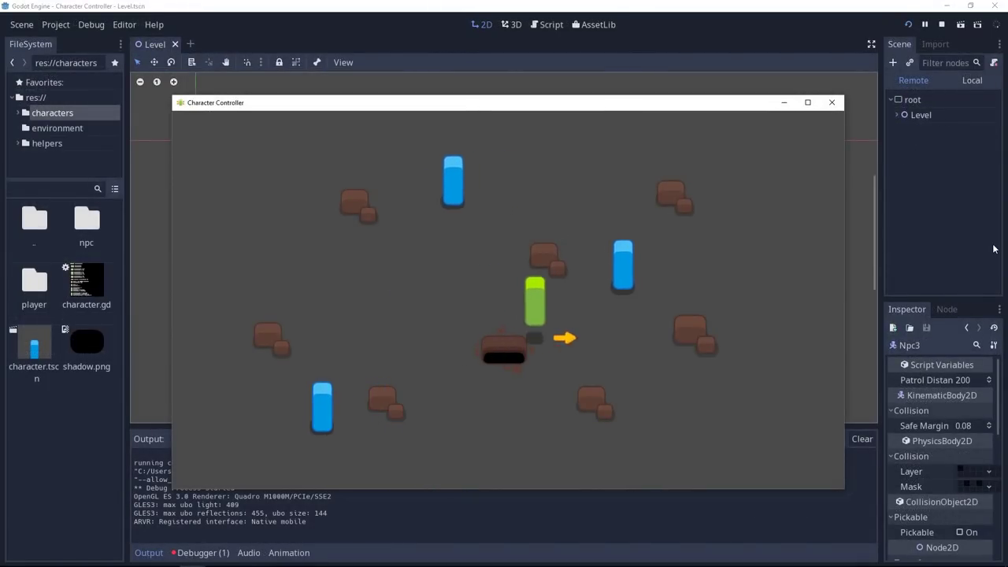
key(Down)
Step: Drive the green player around the rocks with the arrow keys while NPCs patrol
key(Left)
key(Down)
key(Right)
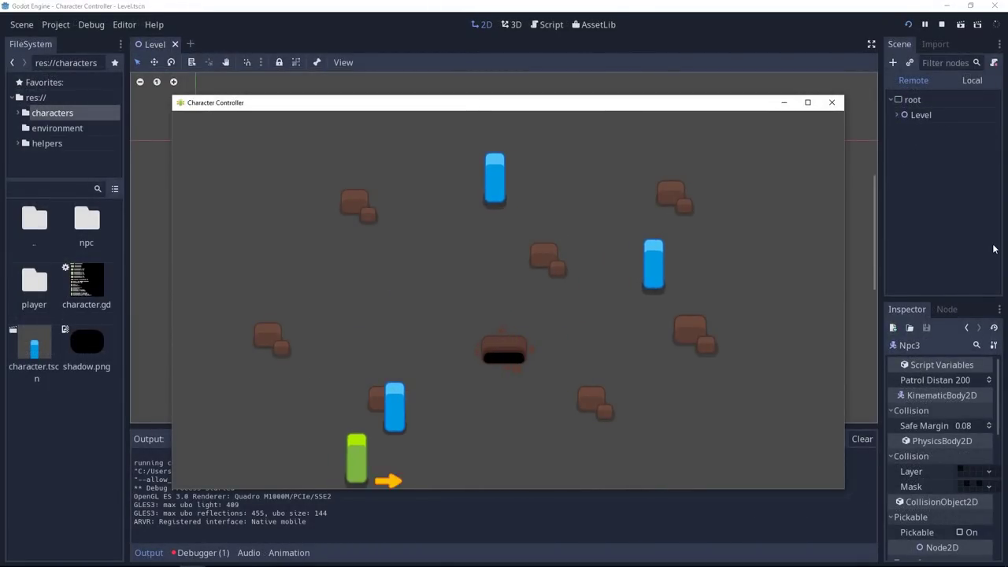
key(Up)
key(Left)
key(Right)
key(Down)
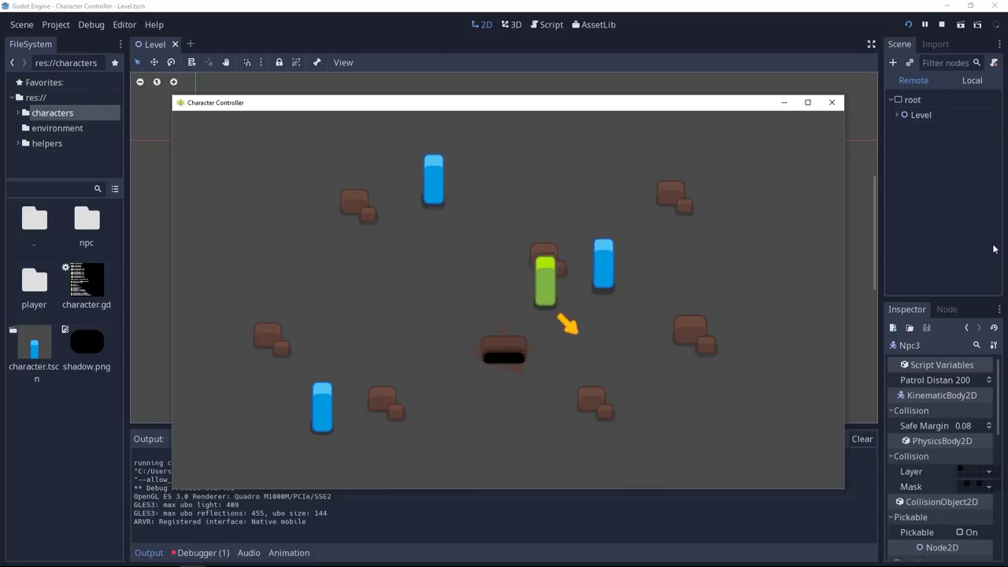
key(Right)
key(Up)
key(Left)
key(Down)
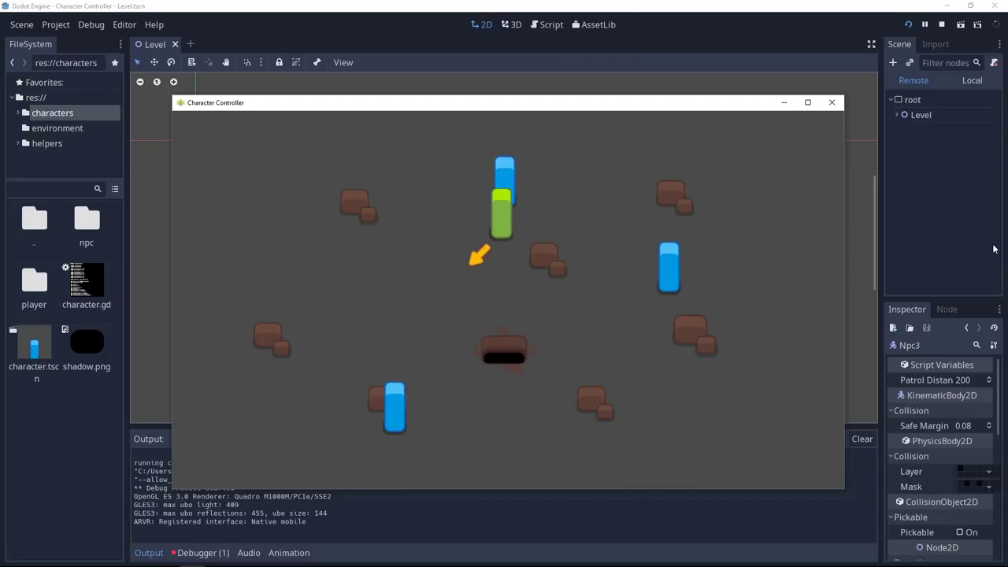
key(Right)
key(Left)
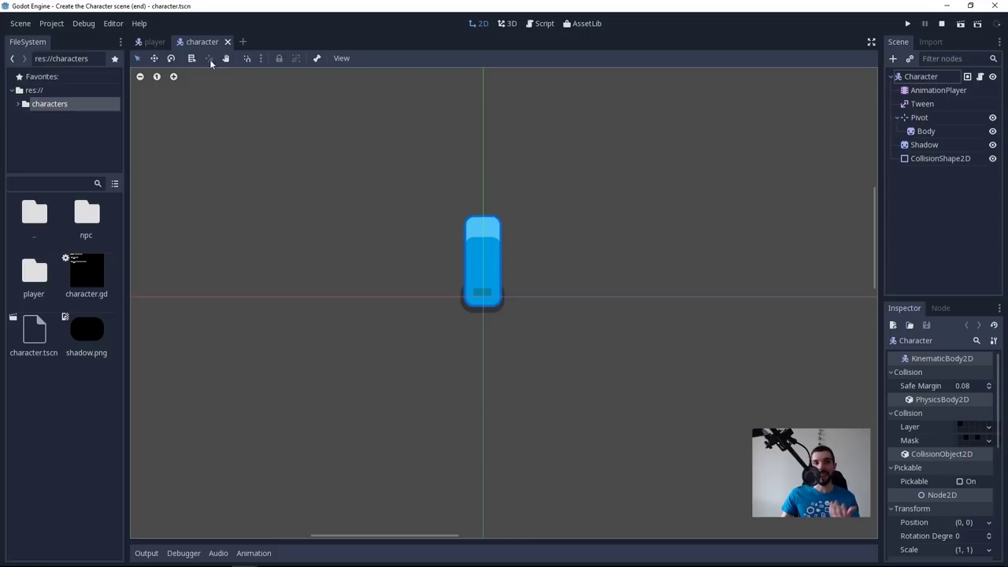
Step: Compare the player and character scenes, ending on the player with the green car centred
click(140, 44)
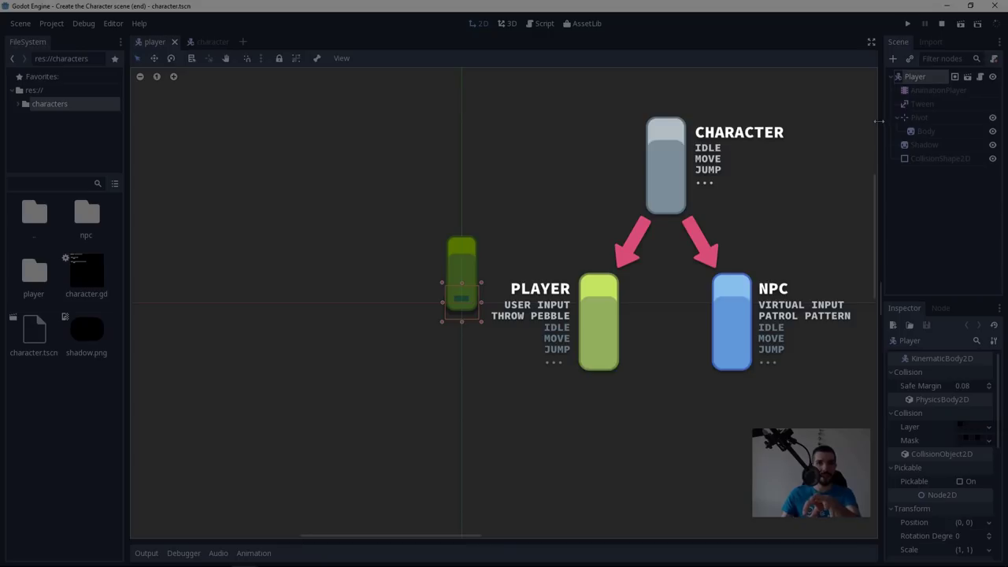
click(206, 43)
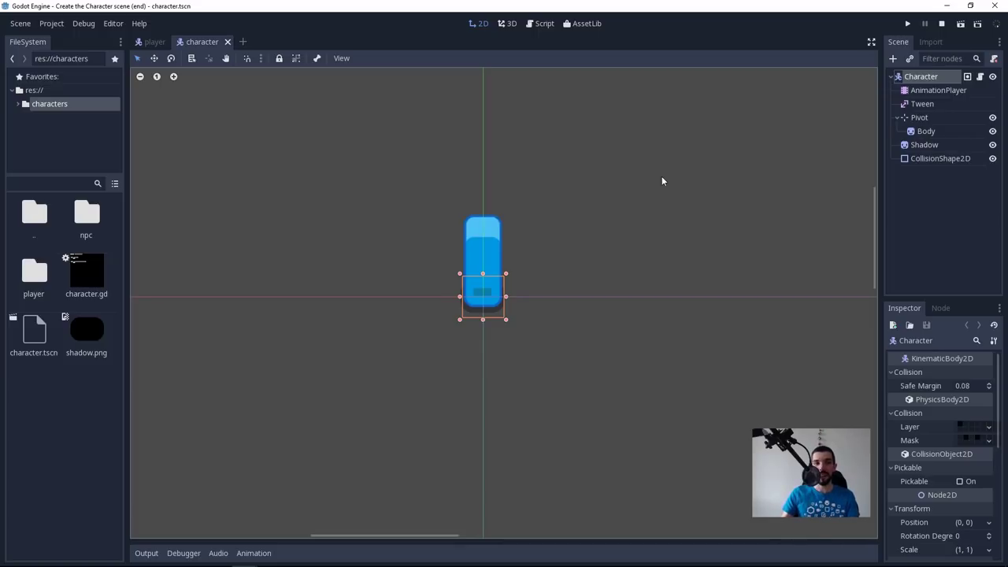
click(149, 42)
middle_drag(460, 227, 513, 219)
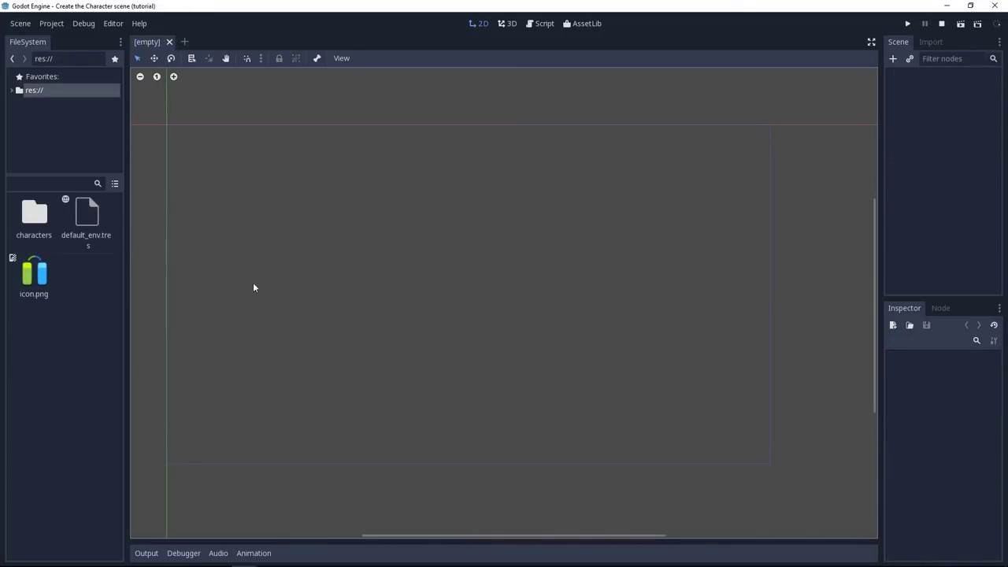
Step: Open the characters folder and inspect character.gd and shadow.png
click(43, 221)
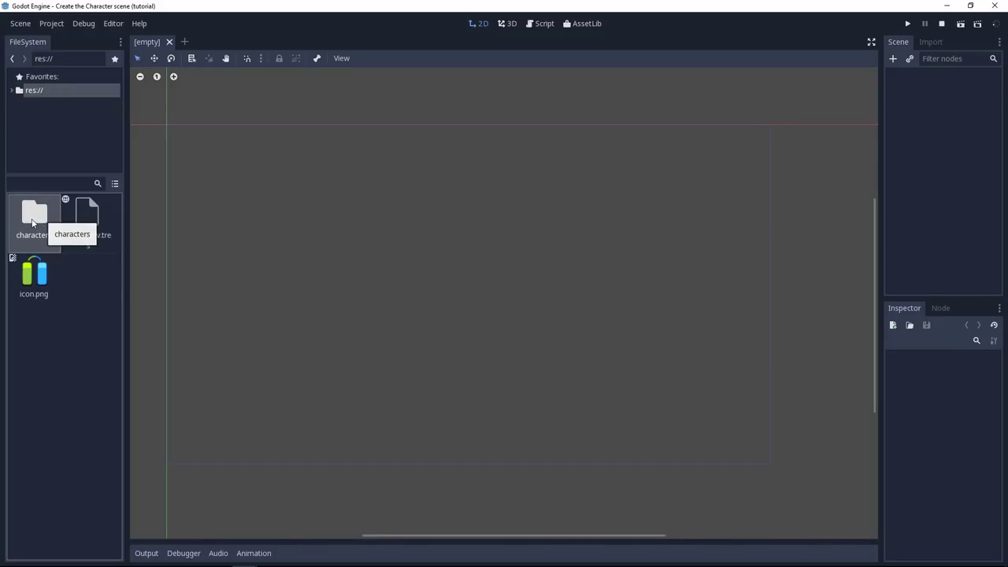
double_click(32, 223)
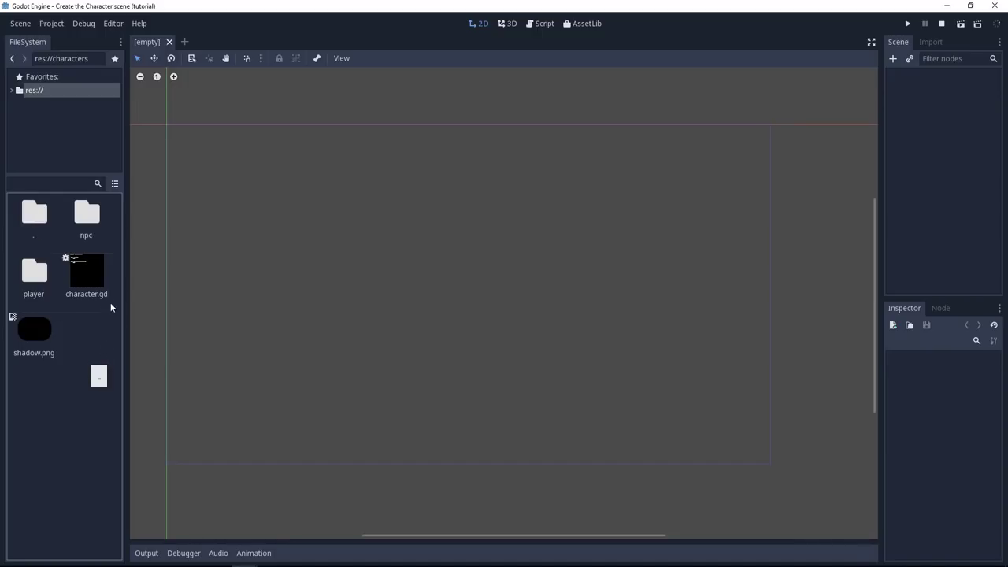
click(89, 279)
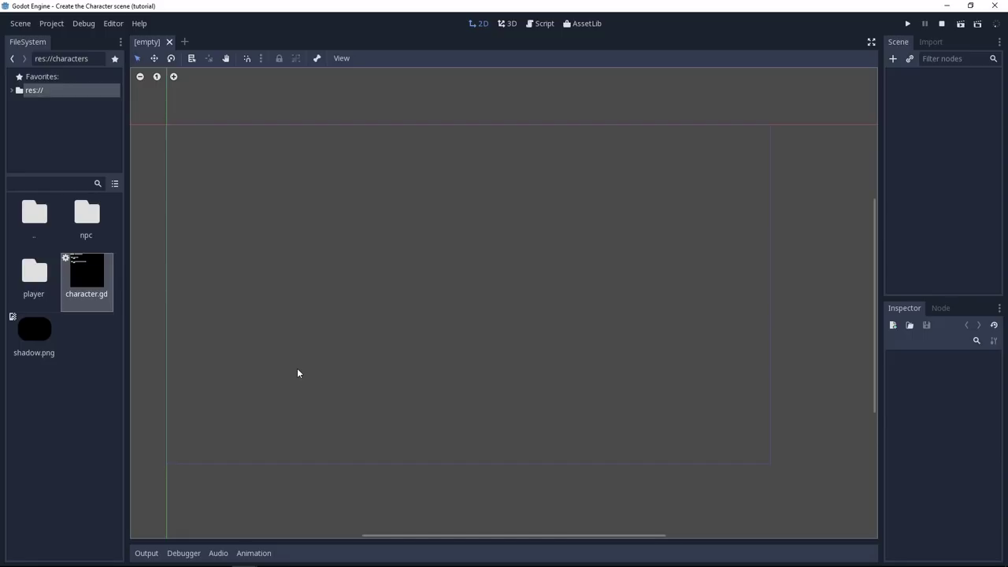
click(39, 331)
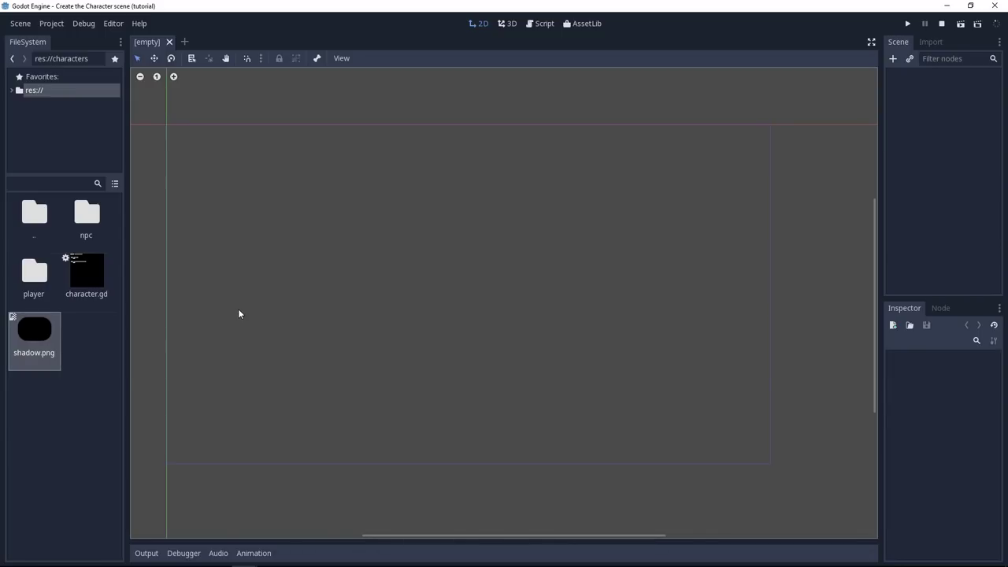
Step: Inspect the player folder's body.png and player.gd, then the npc folder, returning to characters
double_click(33, 261)
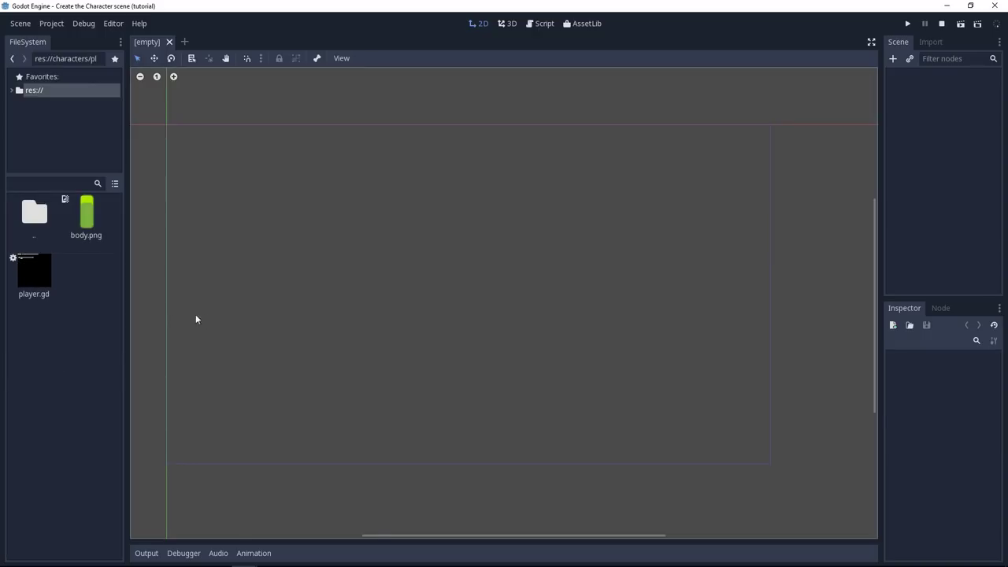
click(97, 233)
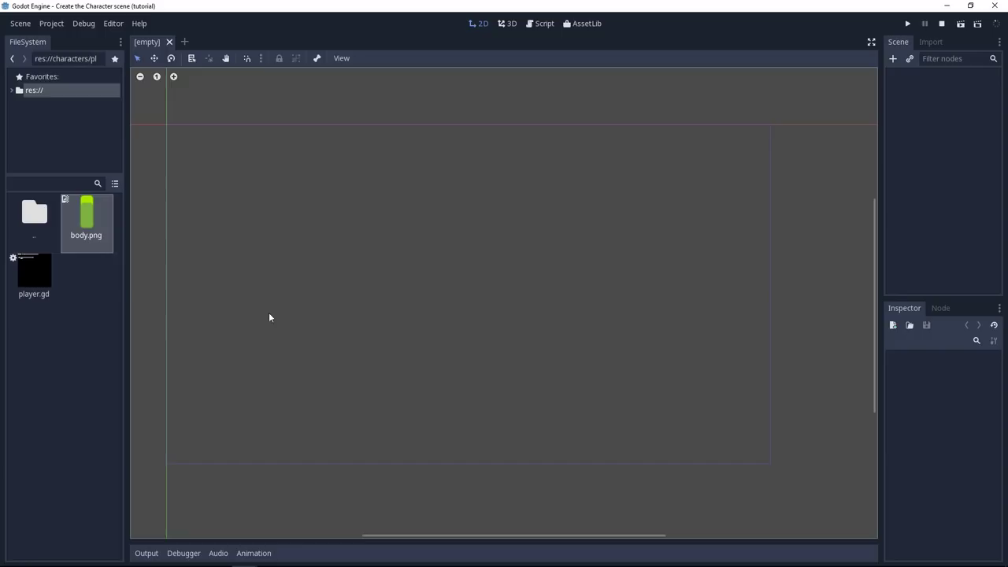
click(45, 287)
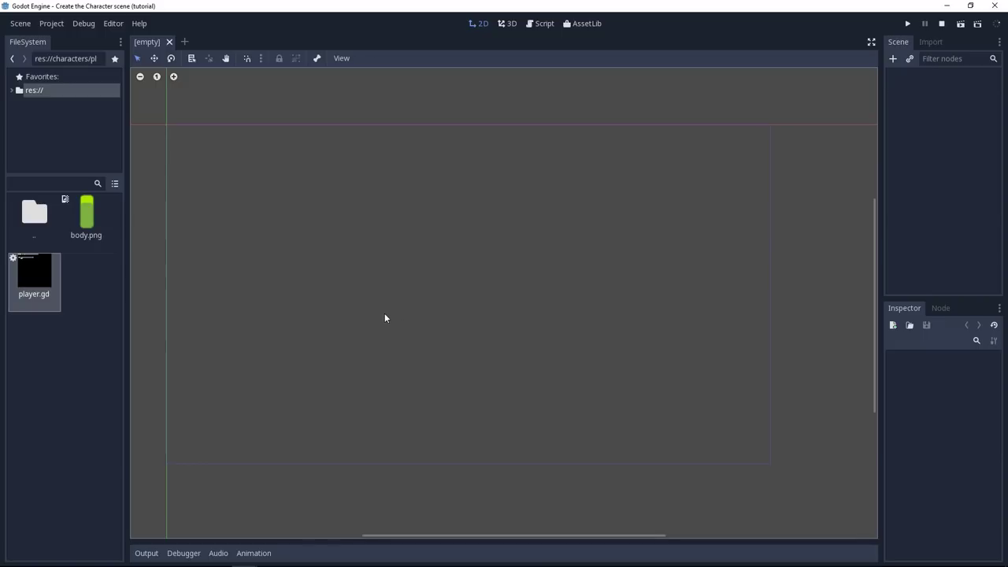
double_click(39, 219)
double_click(87, 214)
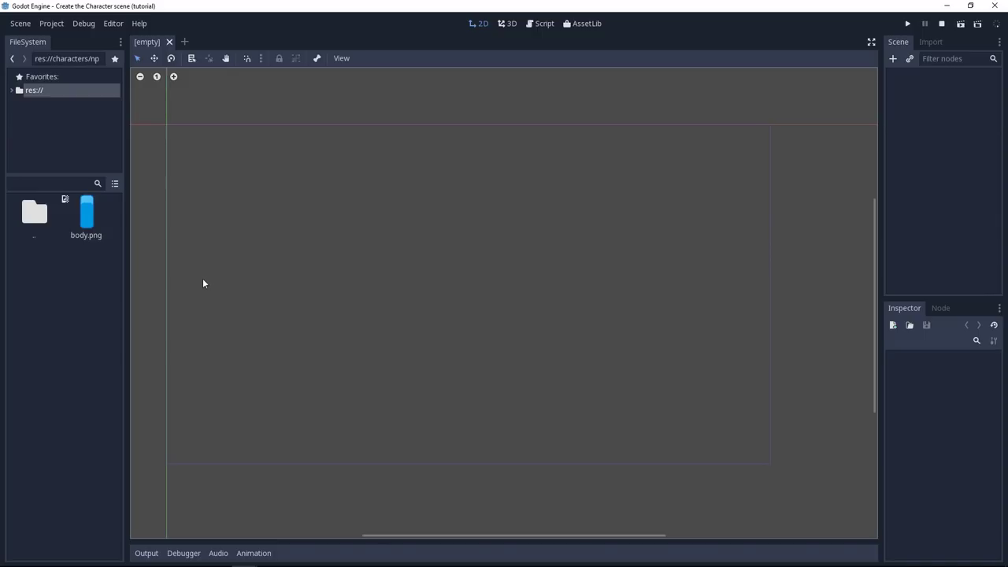
double_click(43, 221)
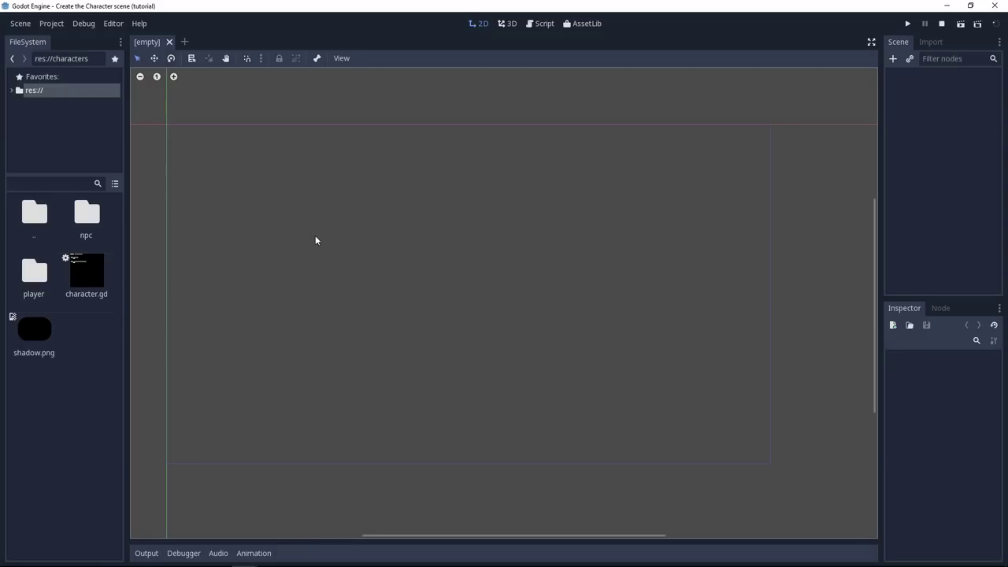
Step: Create a KinematicBody2D as the new scene's root node, found by searching 'kinem'
key(ctrl+a)
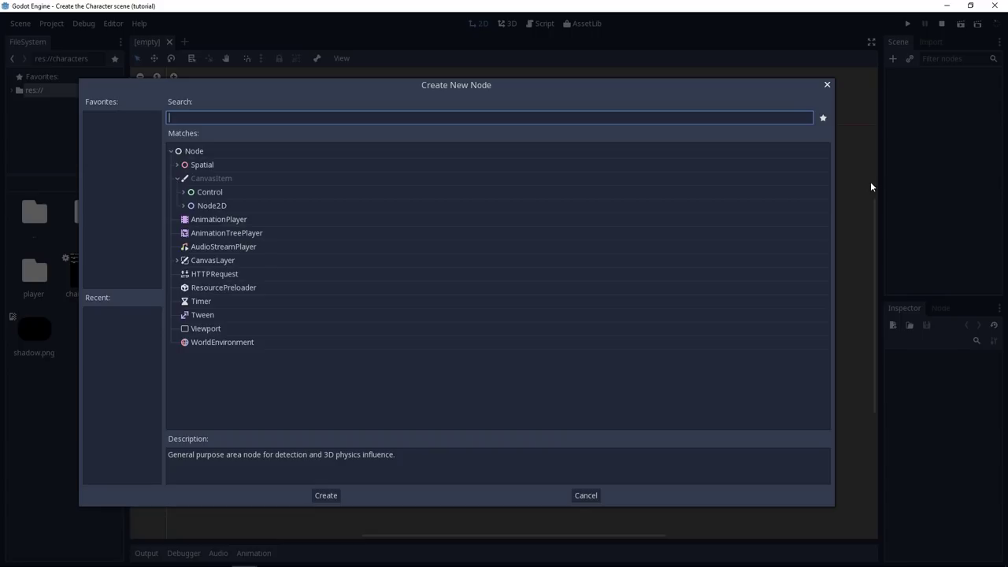
text(rigid)
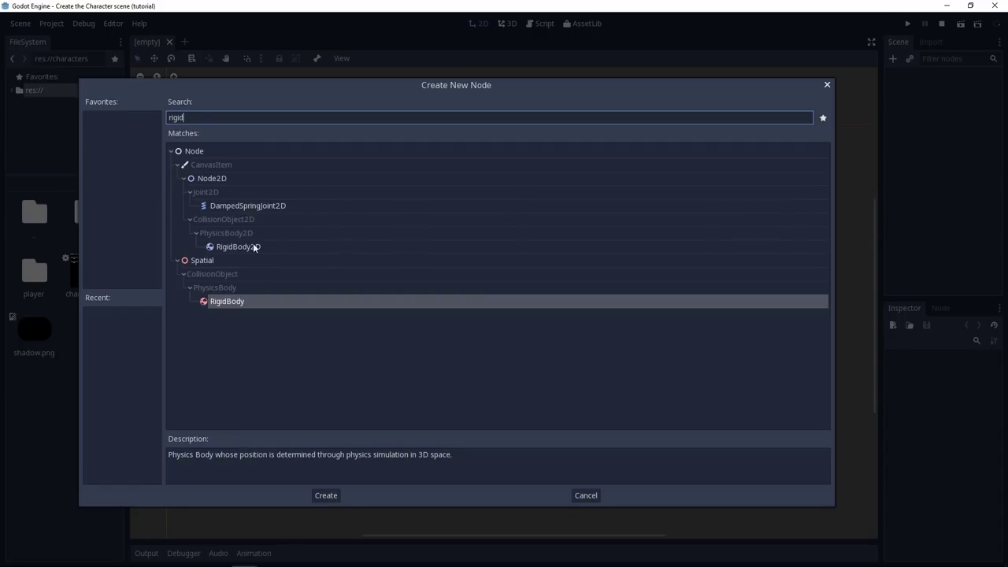
click(217, 250)
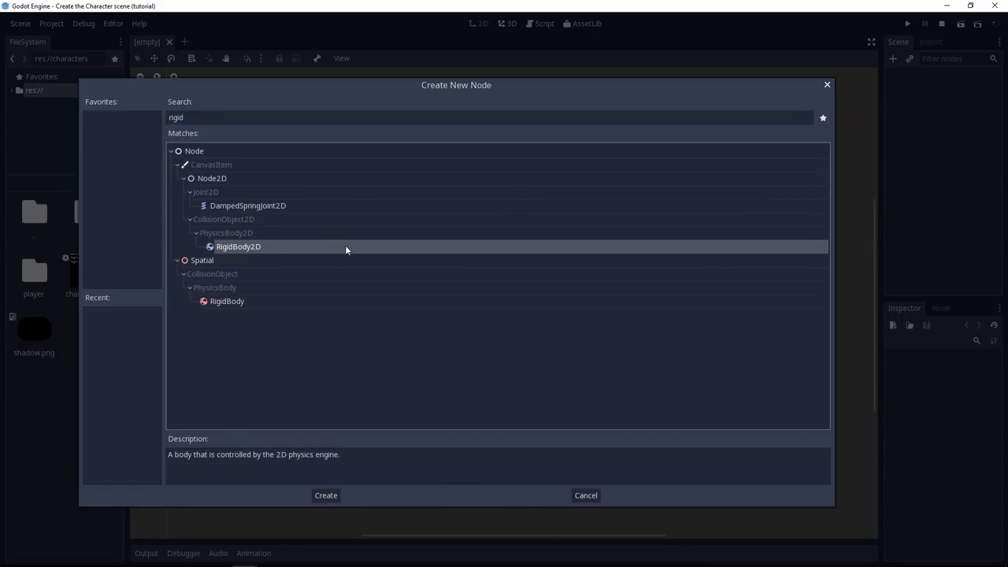
click(291, 117)
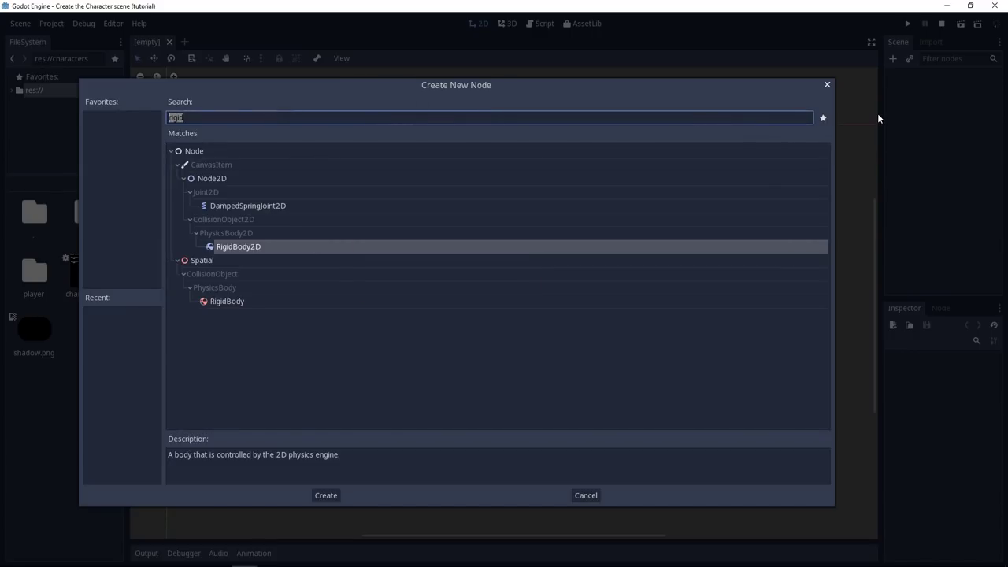
text(kinem)
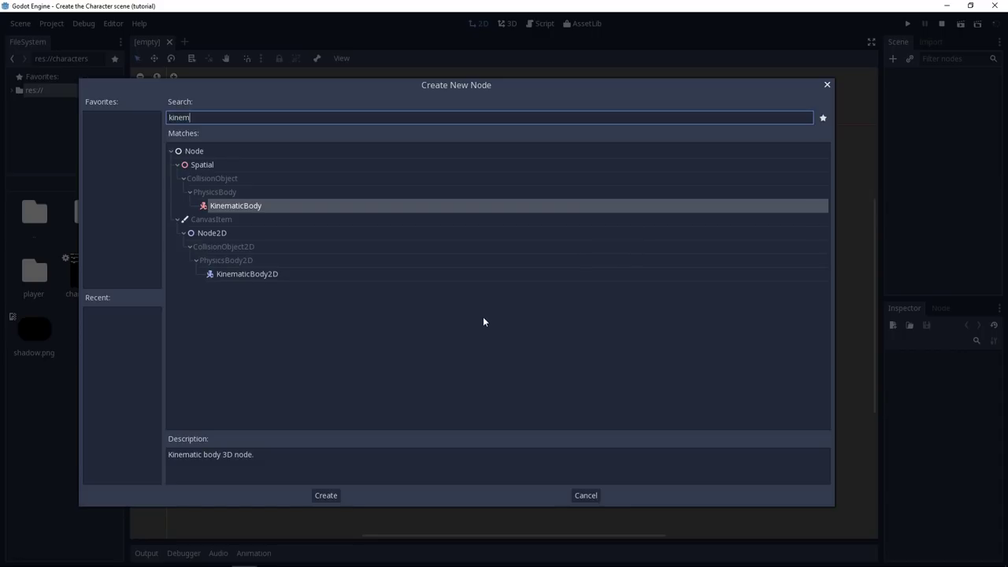
click(267, 276)
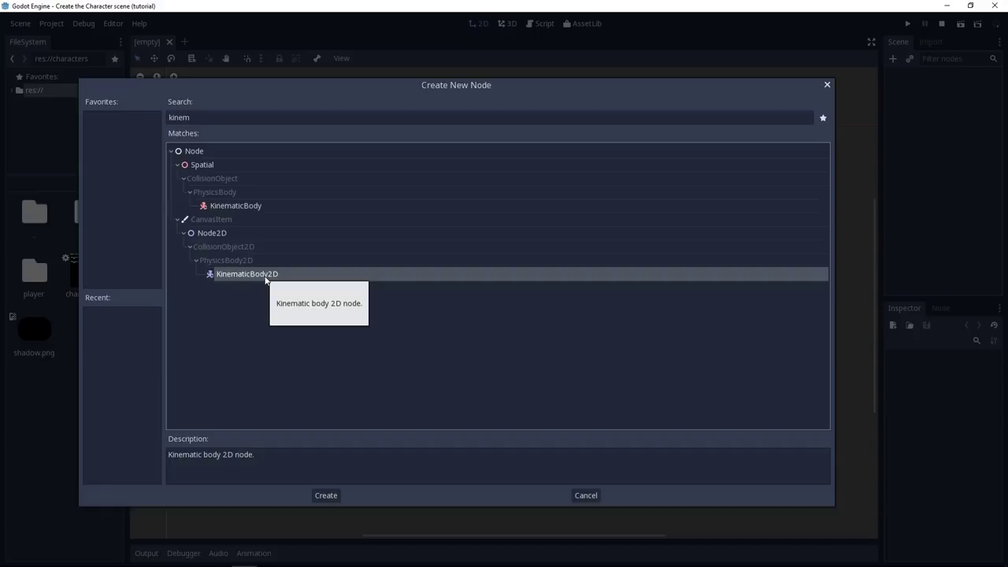
double_click(265, 275)
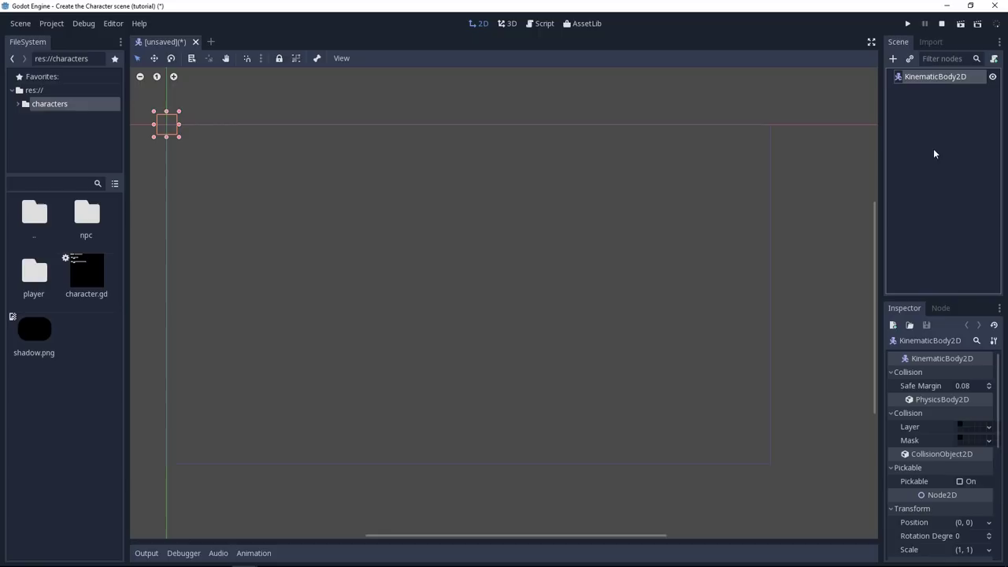
Step: Rename the root node to Character
key(F2)
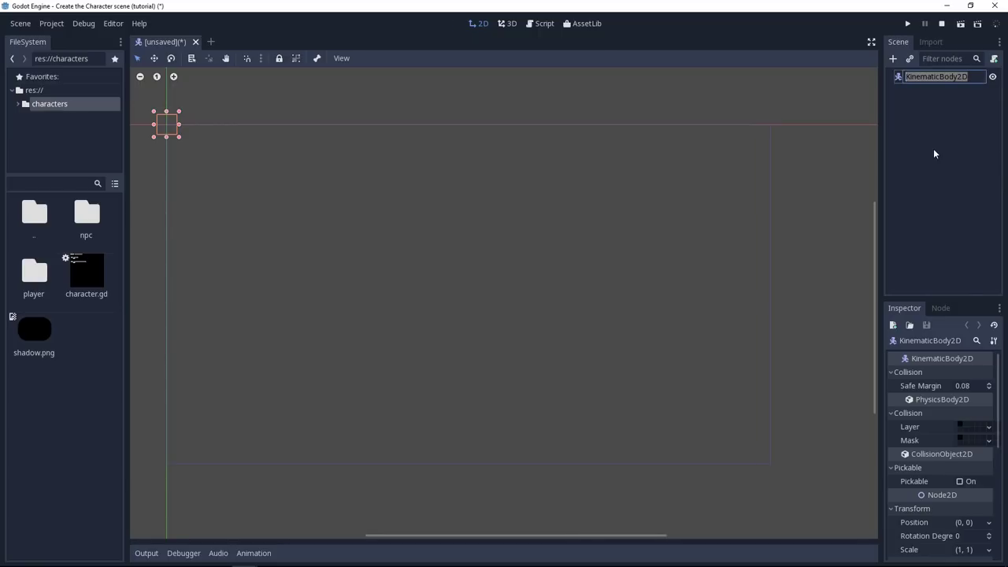
text(Character)
key(Return)
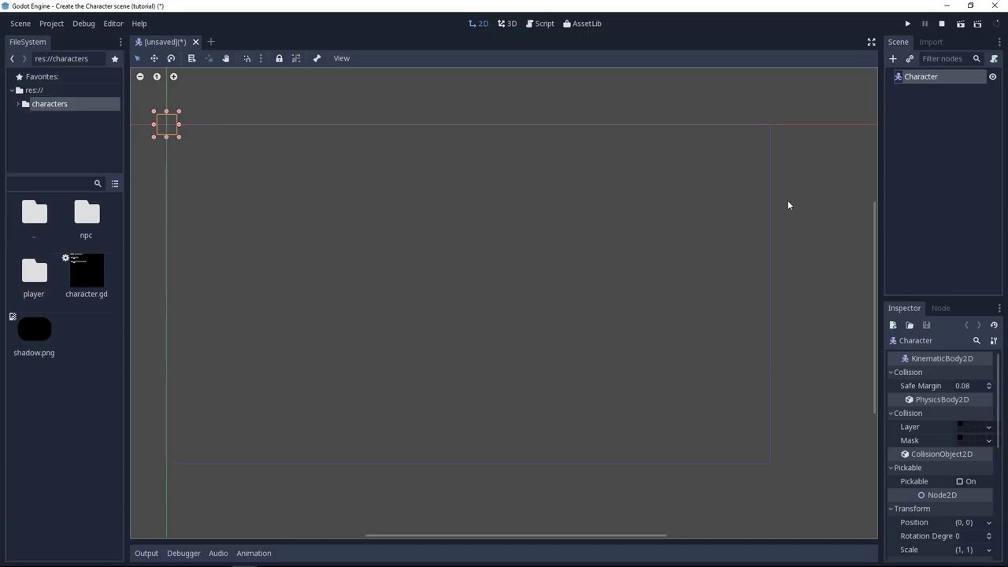
Step: Add a CollisionShape2D child under Character
key(ctrl+a)
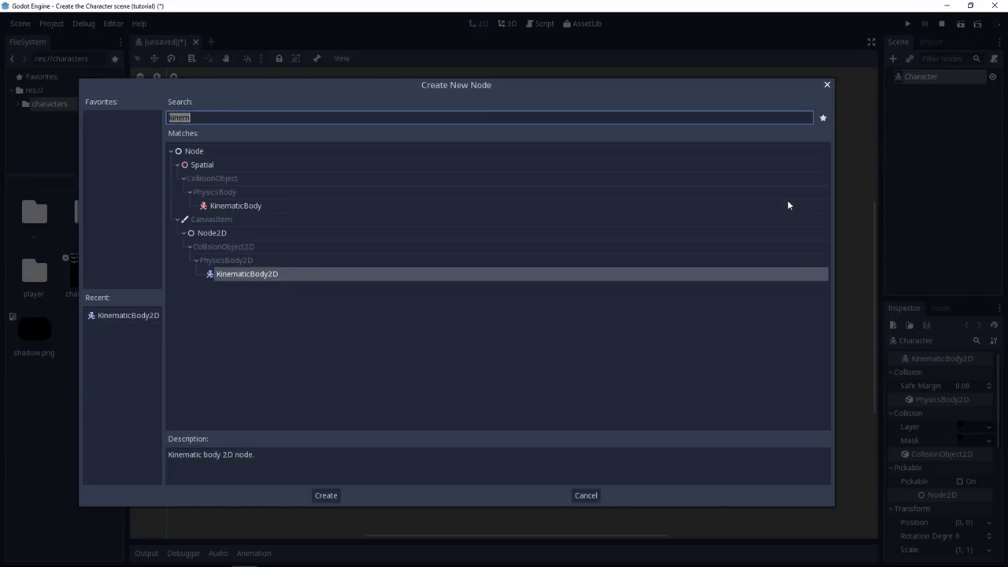
text(coll)
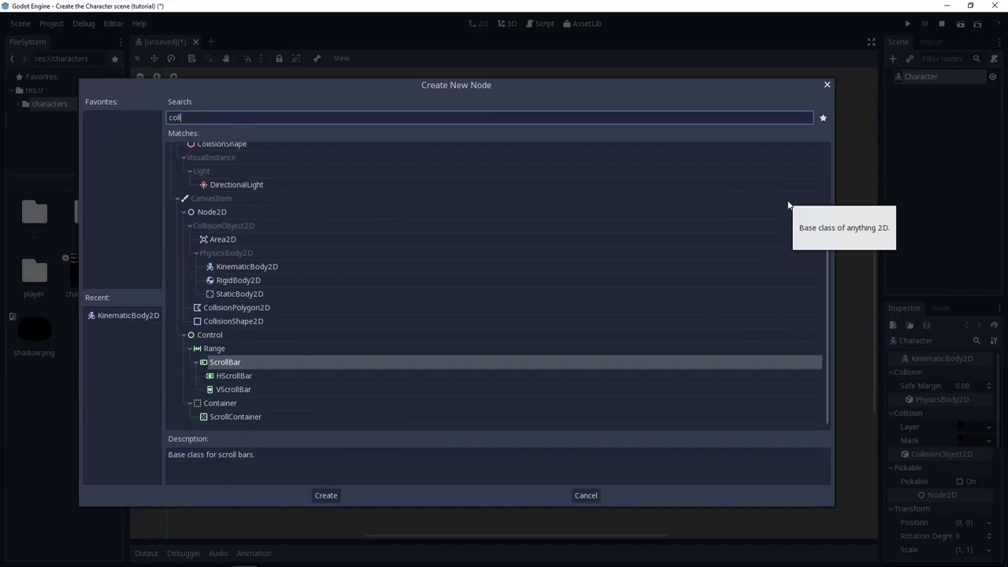
click(240, 322)
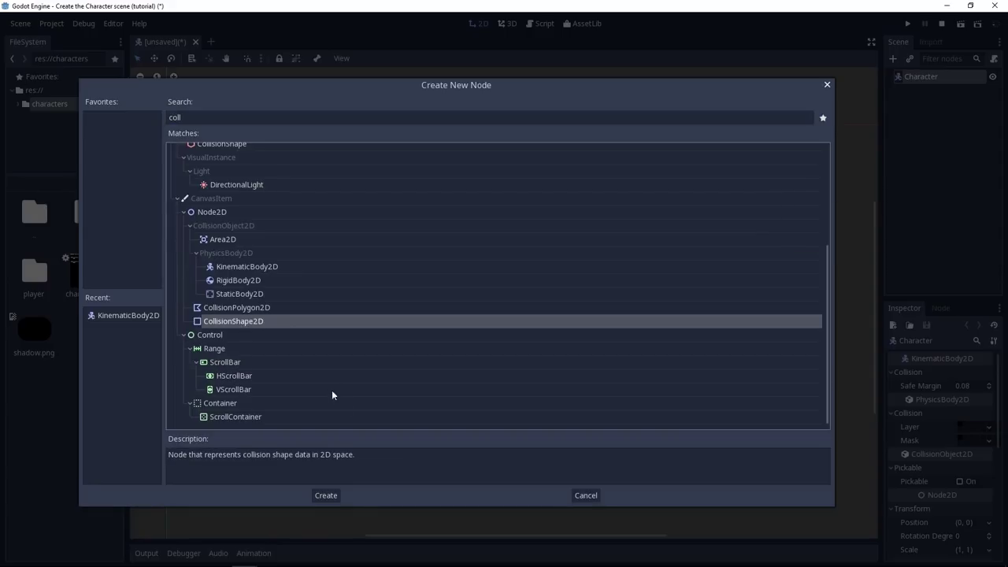
click(331, 495)
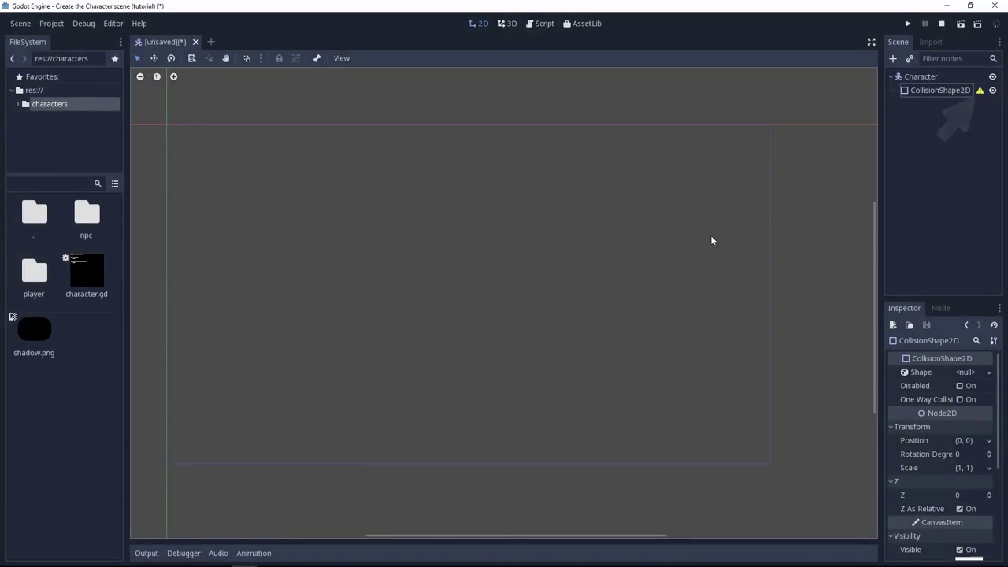
Step: Check the collision node's warning, then assign it a New RectangleShape2D shape
click(980, 90)
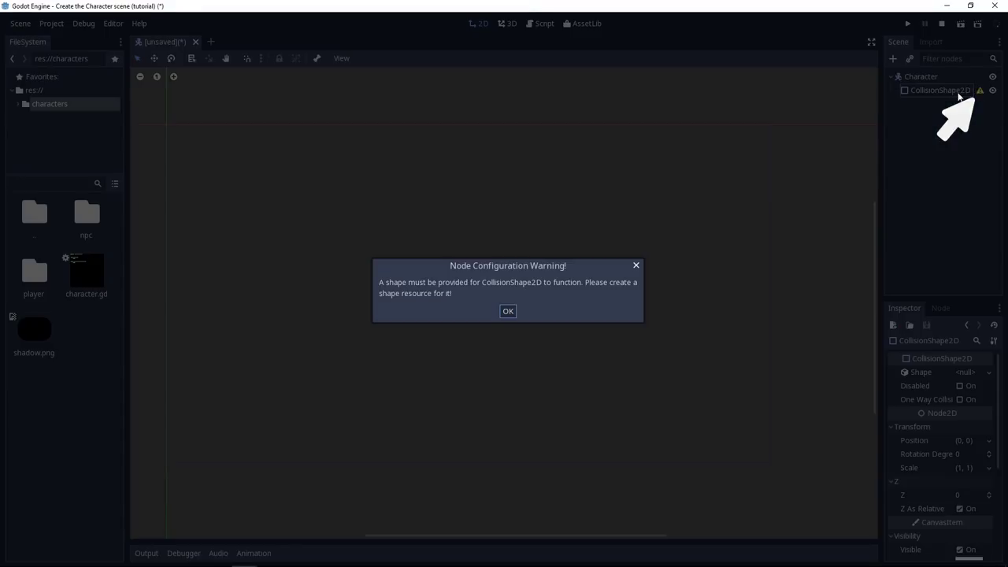
click(508, 312)
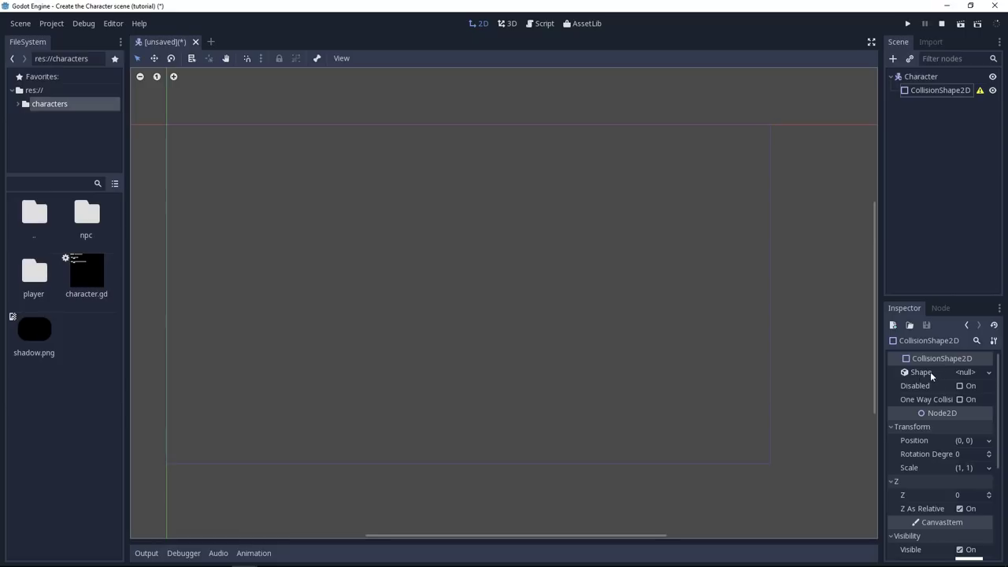
click(989, 372)
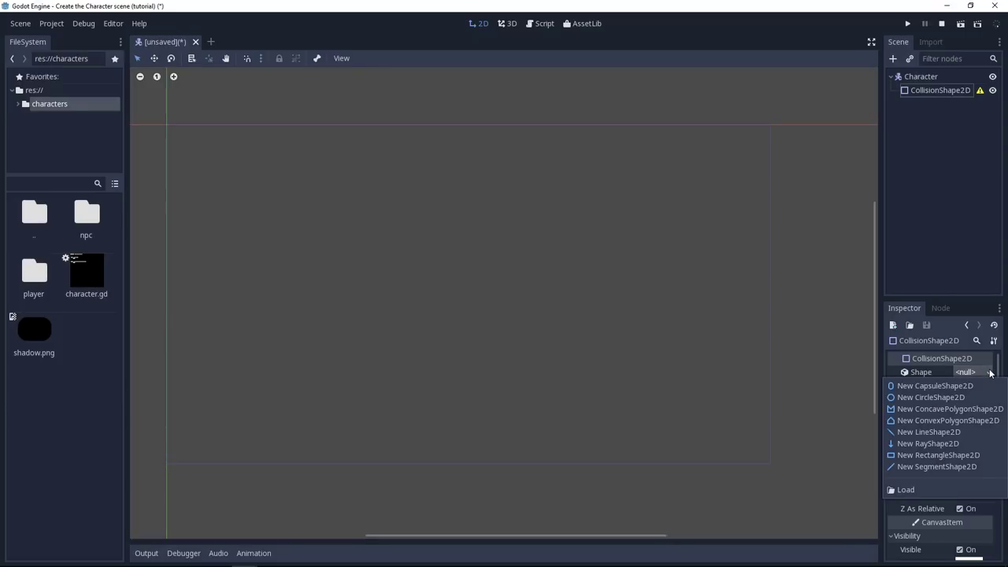
click(925, 455)
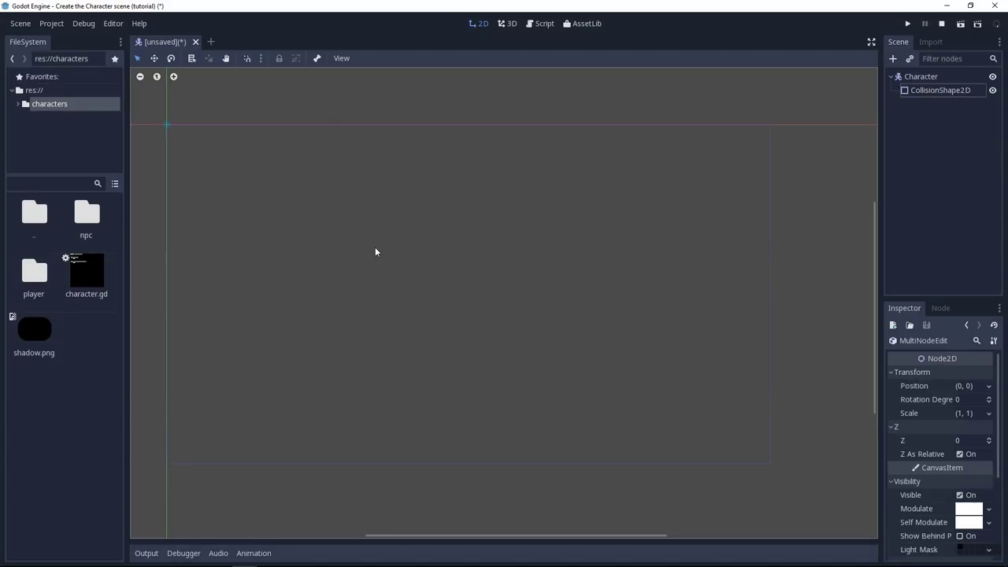
Step: Frame the view on Character and its collision rectangle, then reselect Character
drag(376, 244, 165, 99)
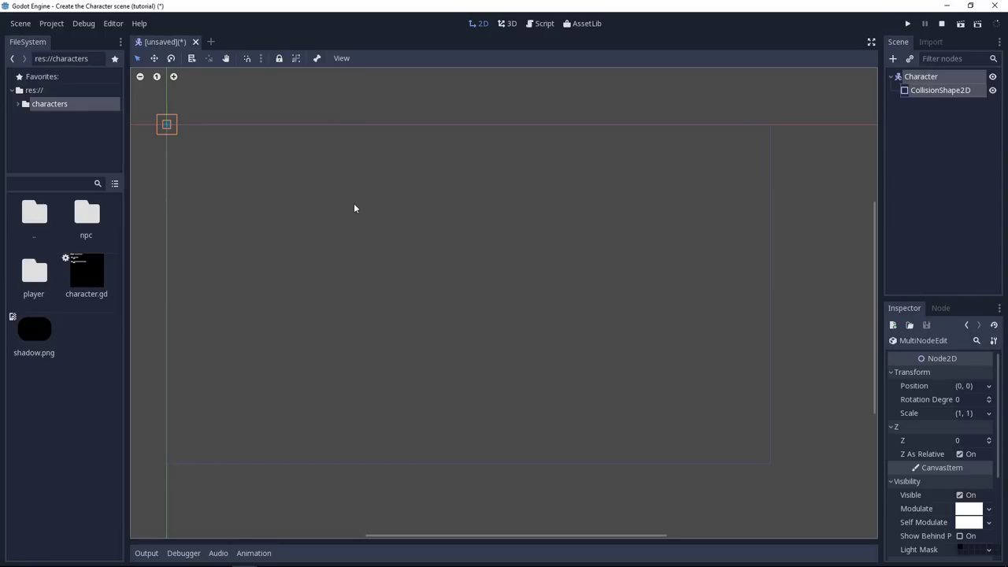
key(shift+f)
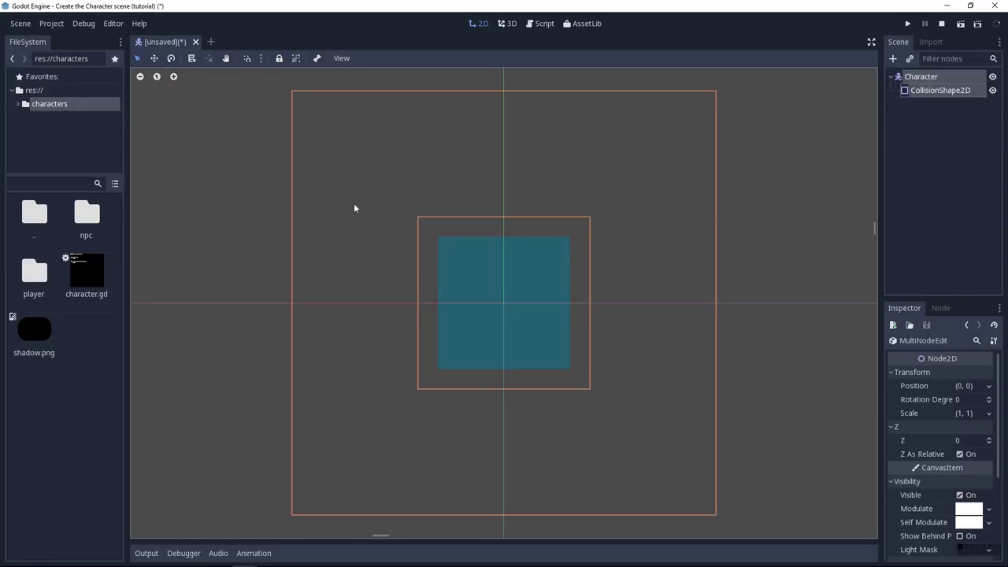
click(797, 255)
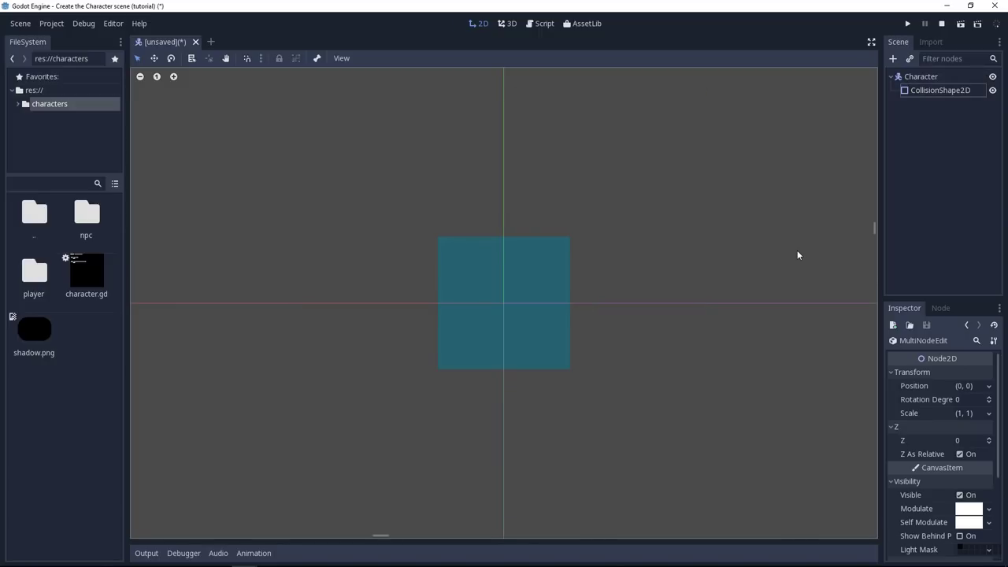
click(926, 76)
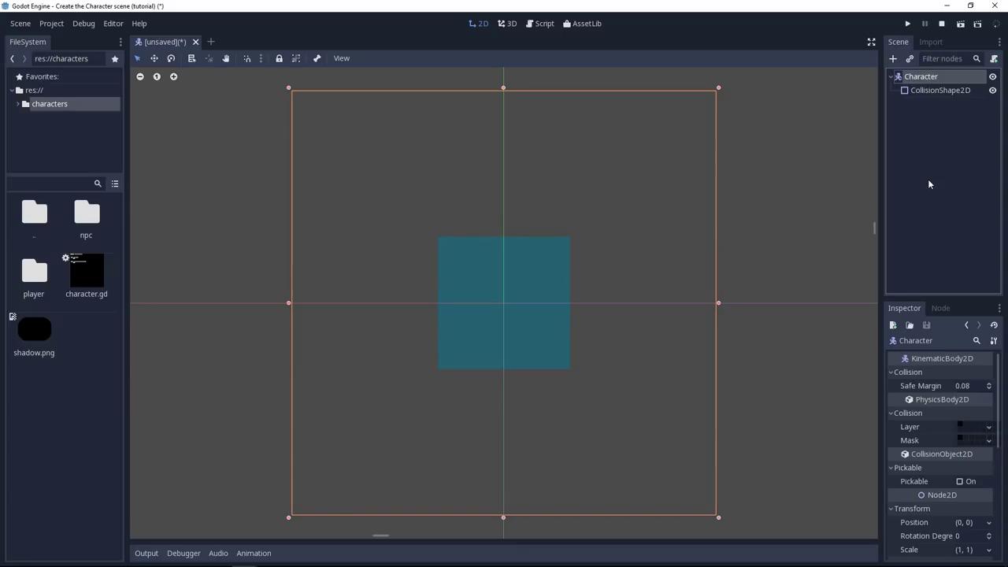
Step: Add the npc body.png as a Sprite named body and raise it above the origin
double_click(86, 217)
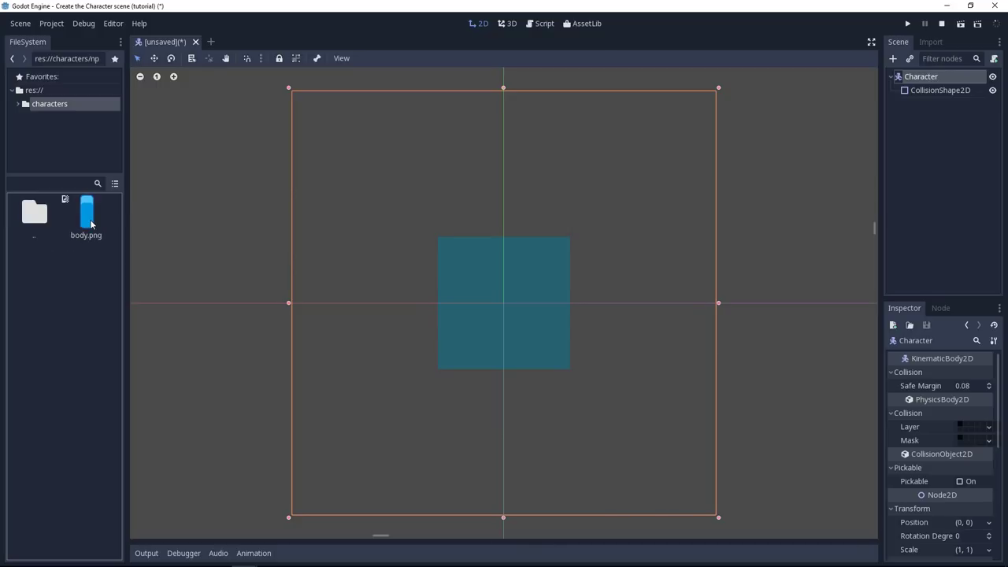
drag(86, 217, 518, 219)
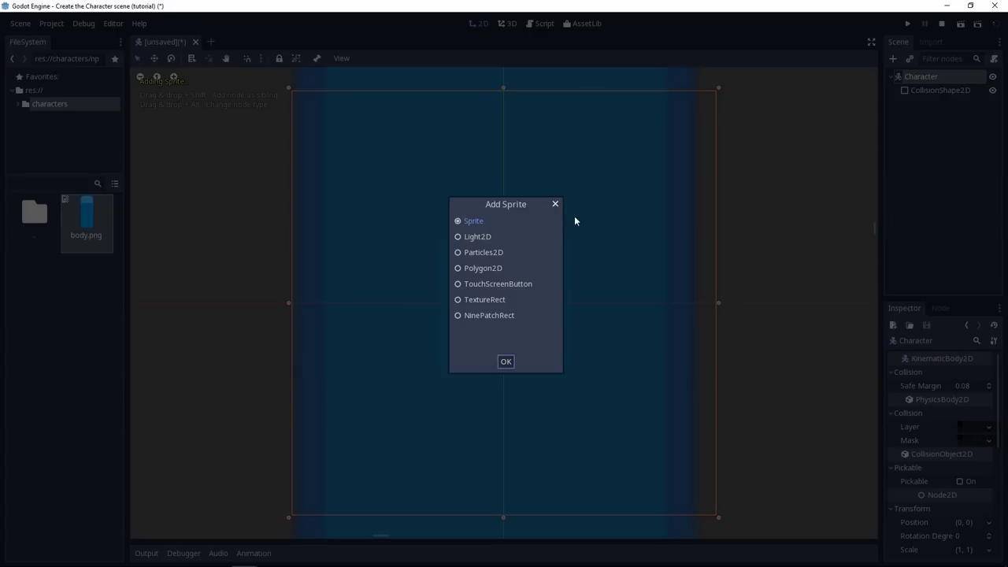
click(504, 363)
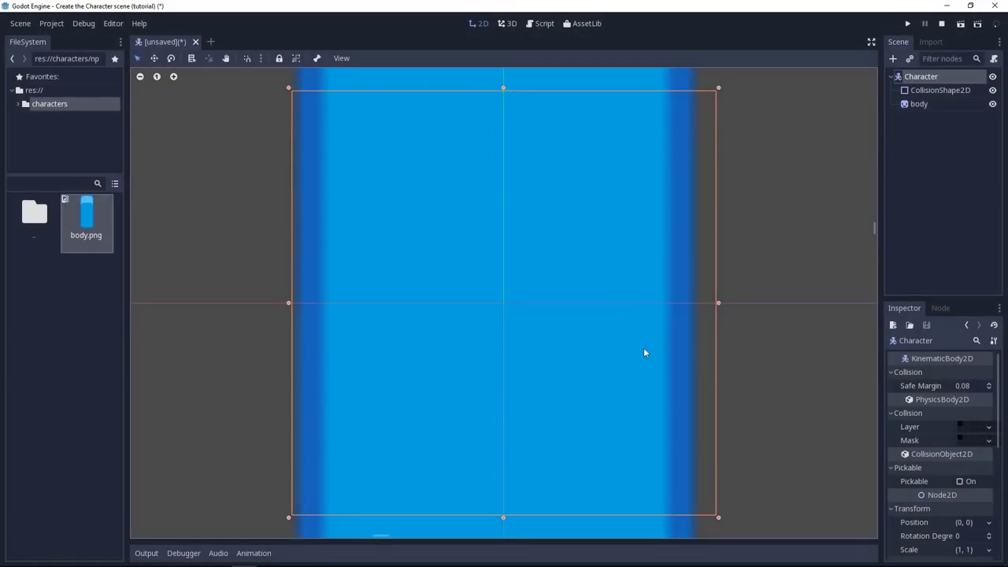
click(929, 103)
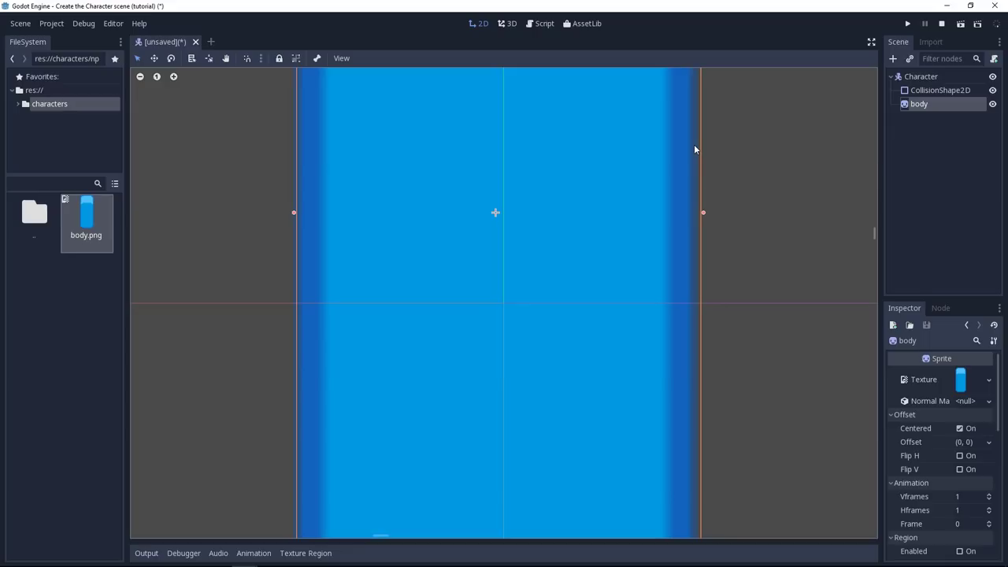
key(f)
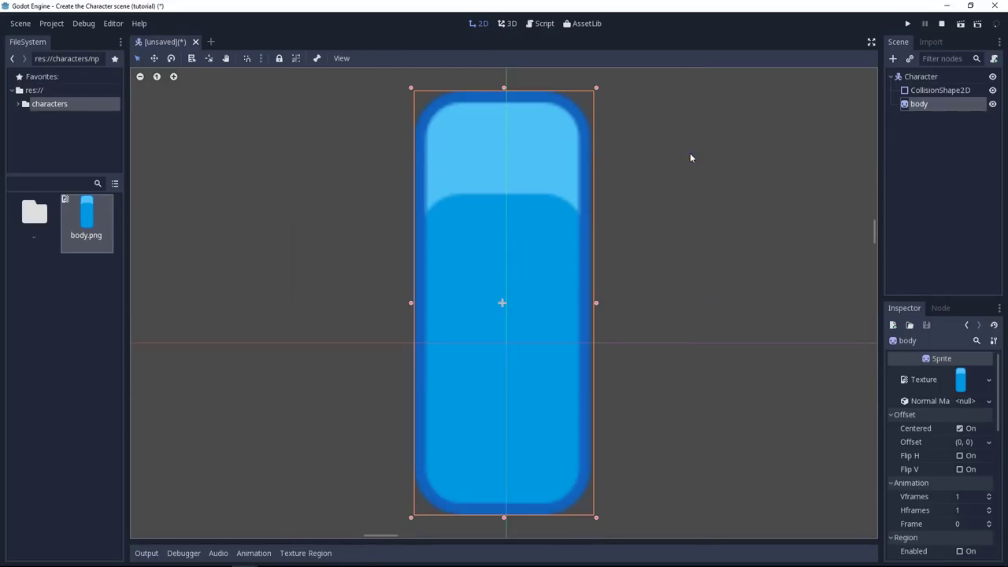
scroll(717, 298, down, 2)
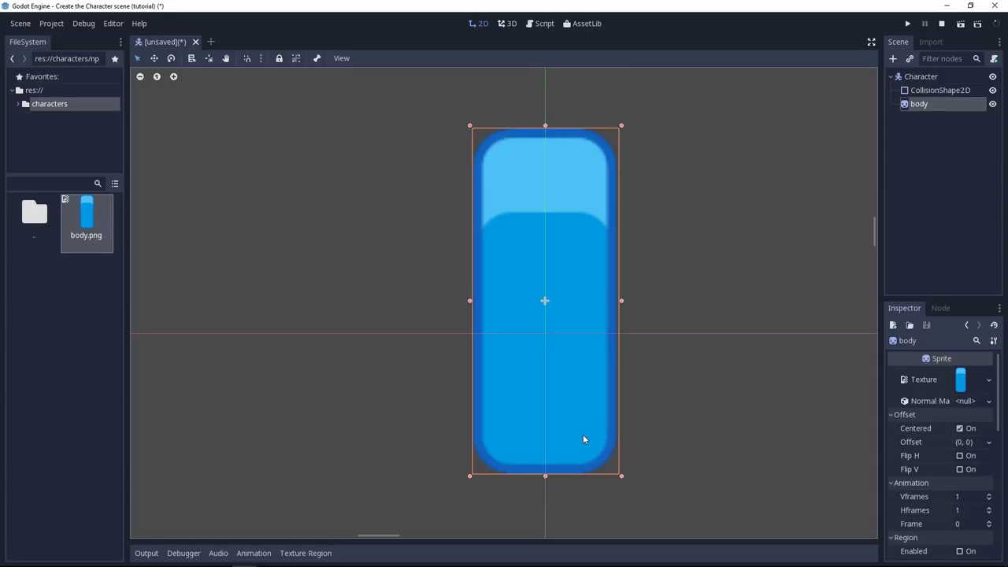
drag(572, 448, 565, 345)
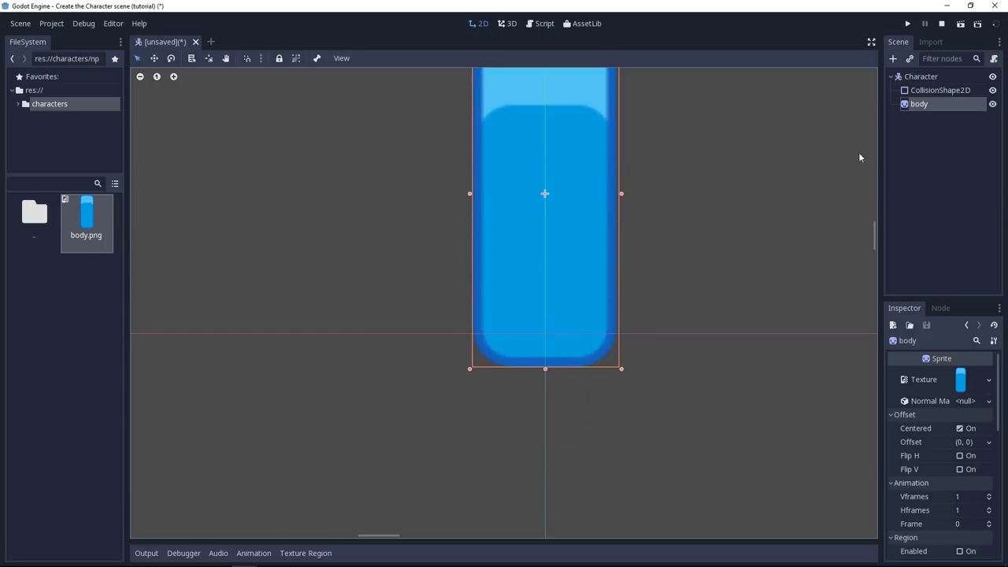
Step: Move CollisionShape2D below body in the tree and shift its rectangle up to the sprite's base
click(933, 88)
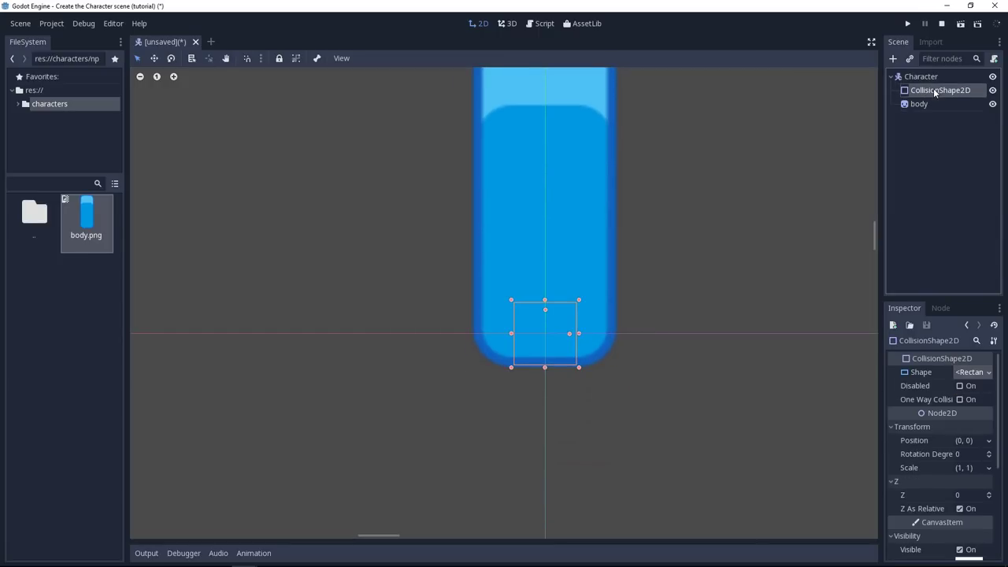
mouse_move(933, 88)
mouse_down()
mouse_move(953, 97)
mouse_move(933, 110)
mouse_move(937, 124)
mouse_move(929, 109)
mouse_up()
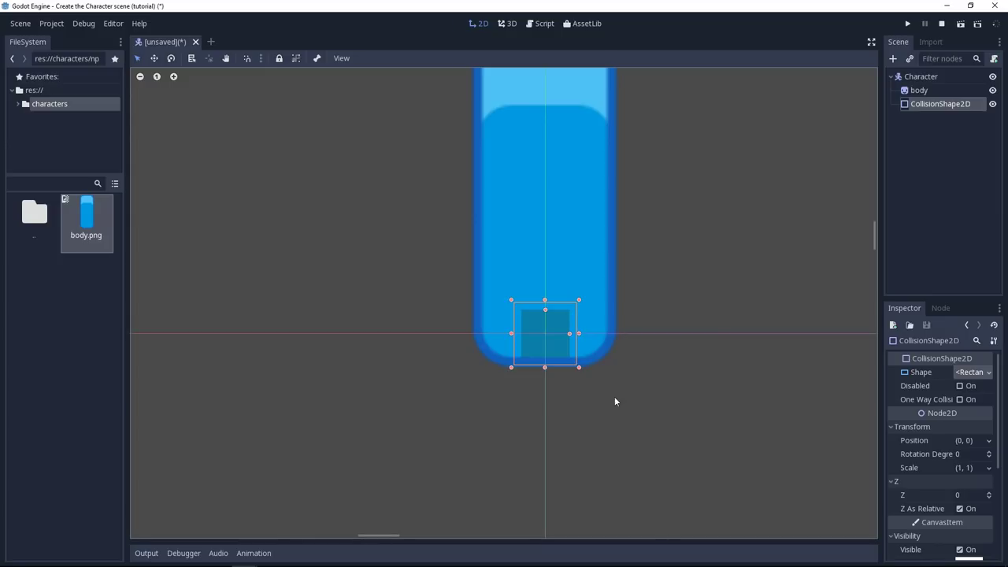
drag(558, 338, 559, 325)
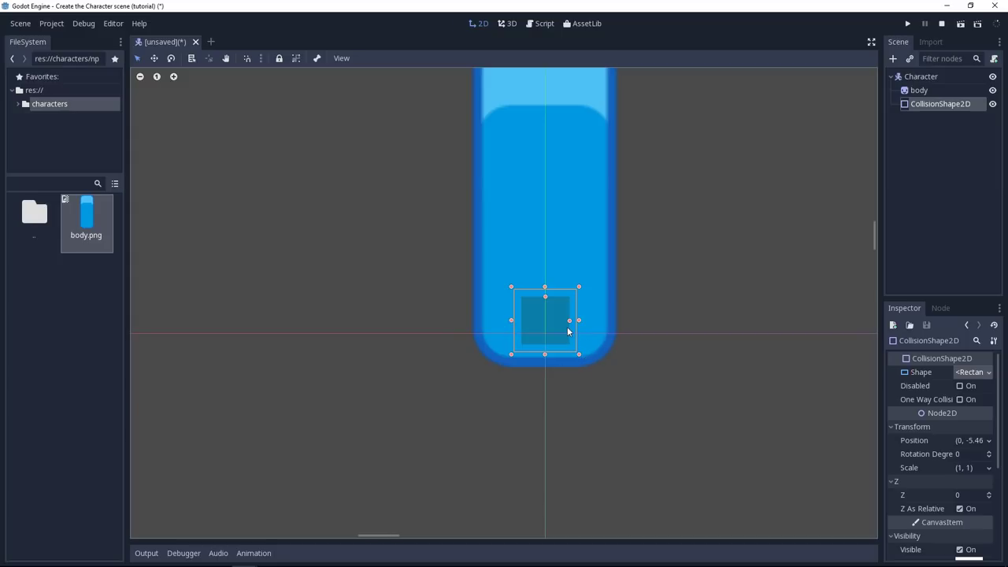
Step: Resize the collision rectangle into a wide, flat box, undoing bad attempts, then select Character
drag(568, 327, 605, 326)
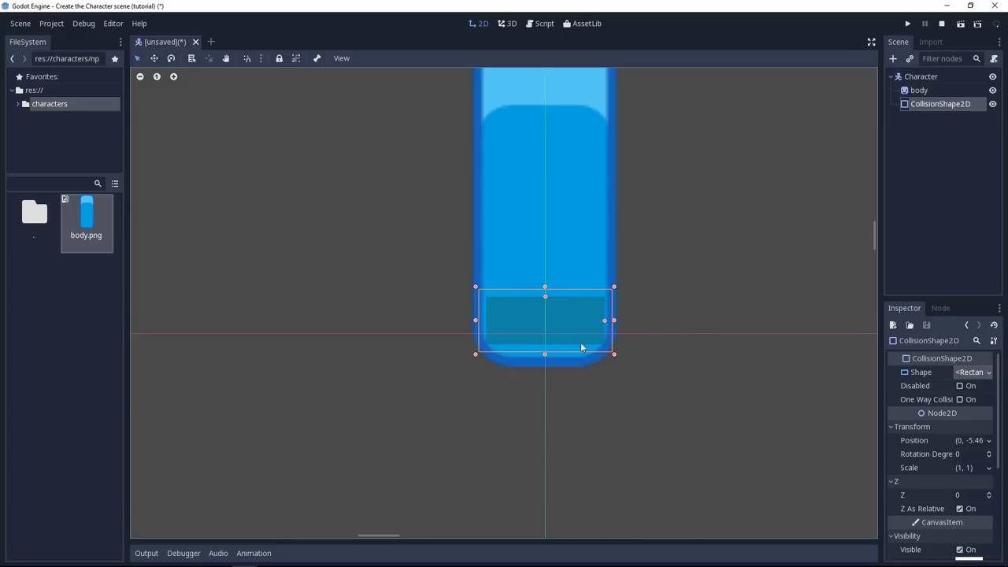
drag(545, 296, 545, 302)
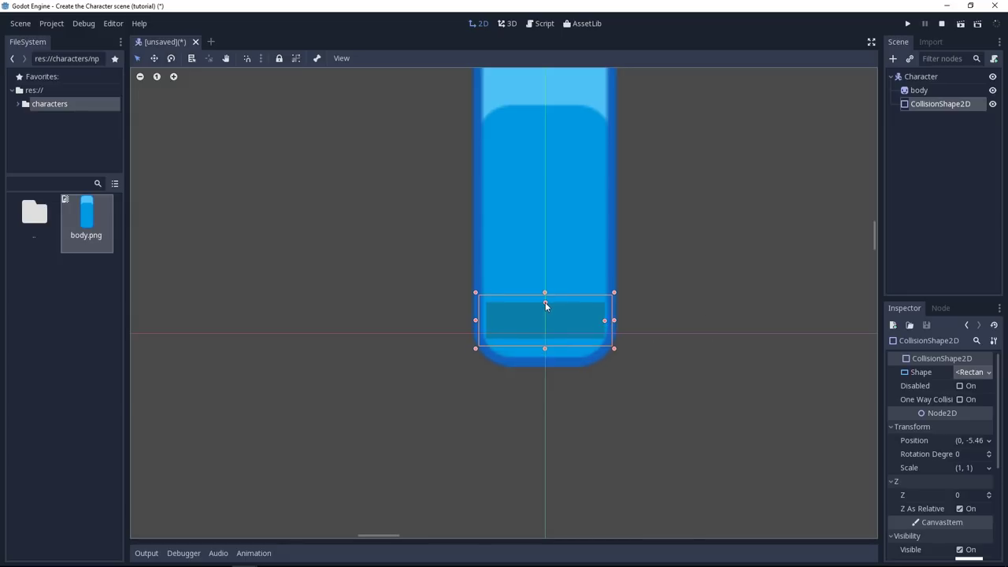
drag(604, 322, 588, 321)
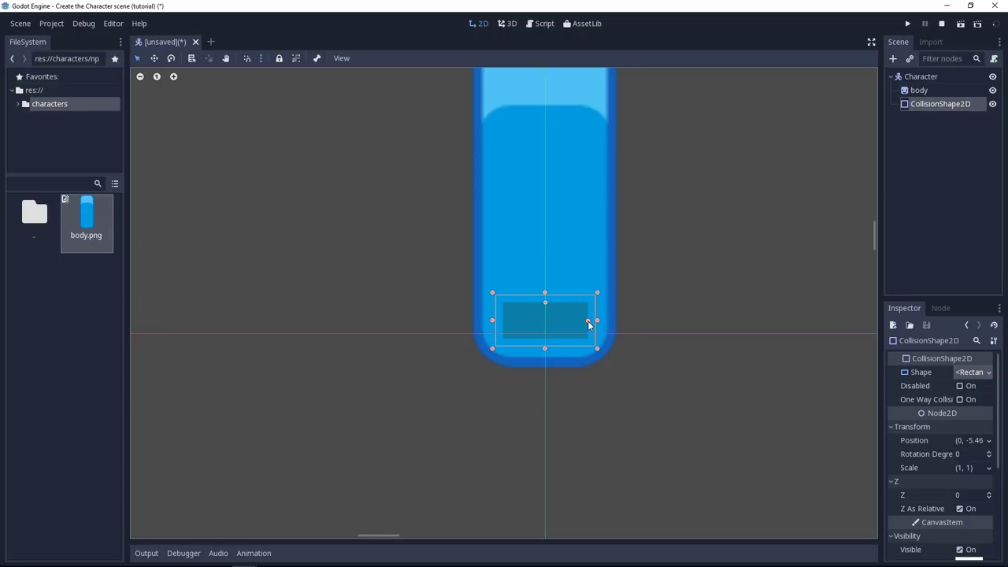
drag(589, 322, 592, 323)
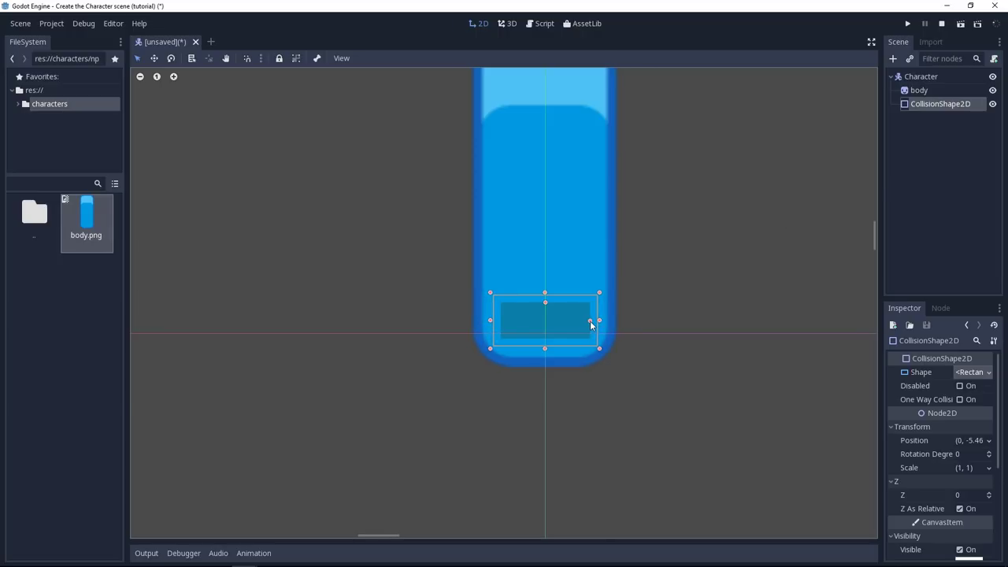
key(ctrl+z)
drag(599, 295, 655, 240)
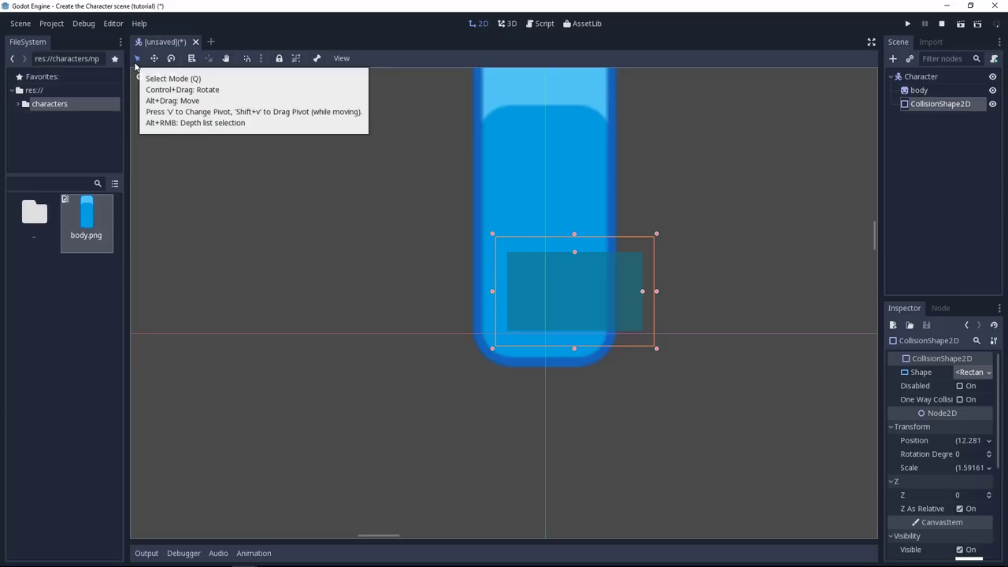
key(ctrl+z)
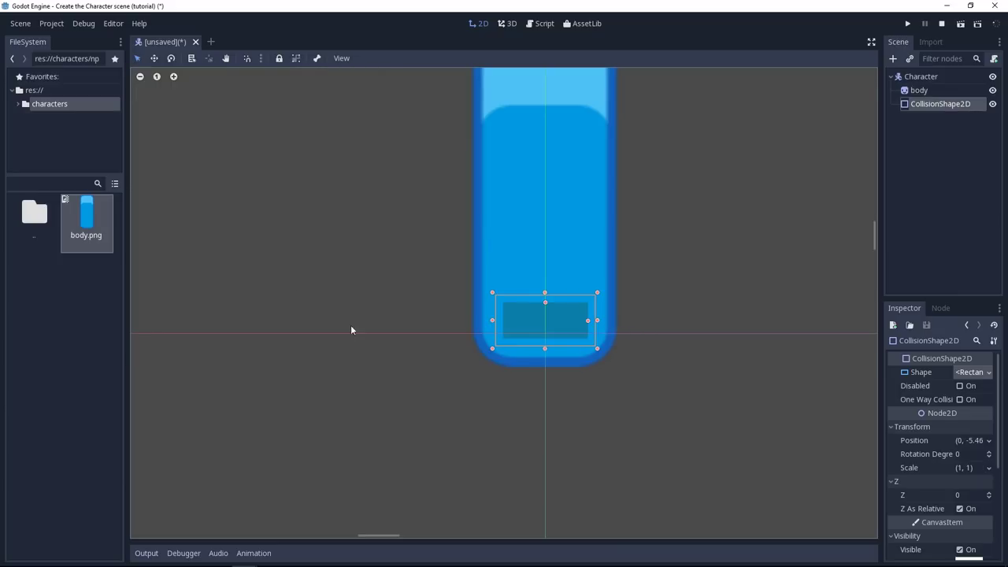
click(711, 319)
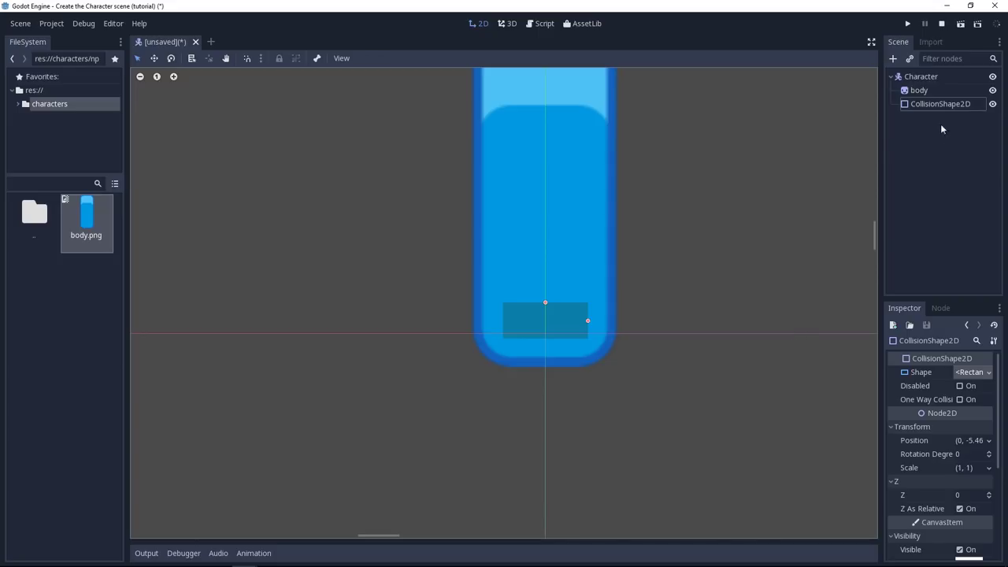
click(923, 75)
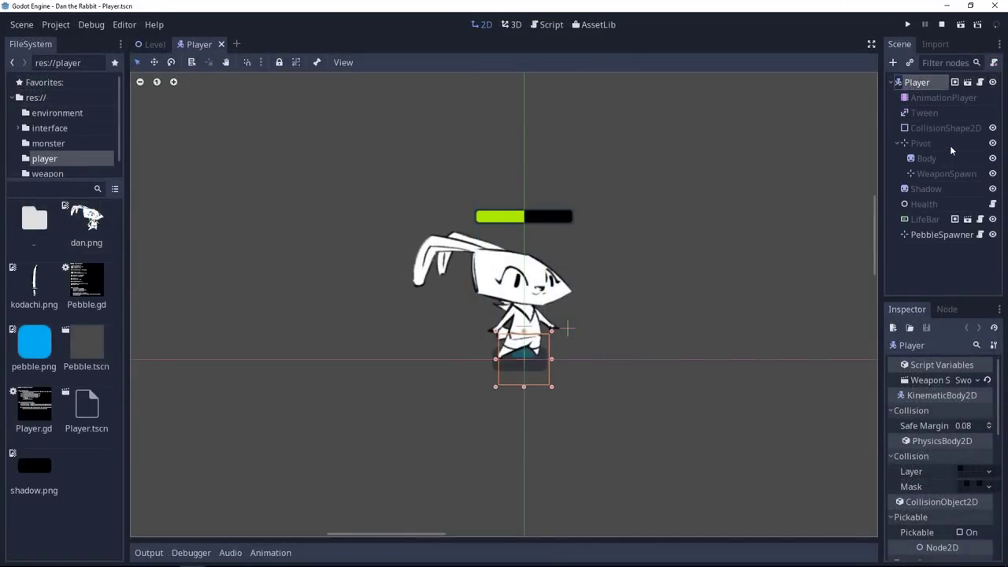
Step: Mirror the rabbit by setting the Player scene's Pivot Scale x to -1
click(951, 144)
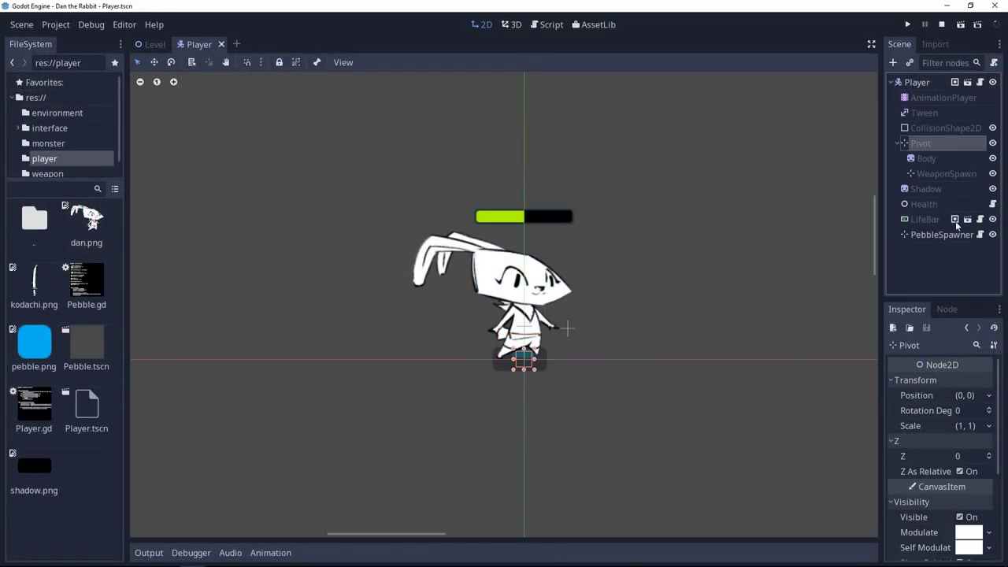
click(959, 426)
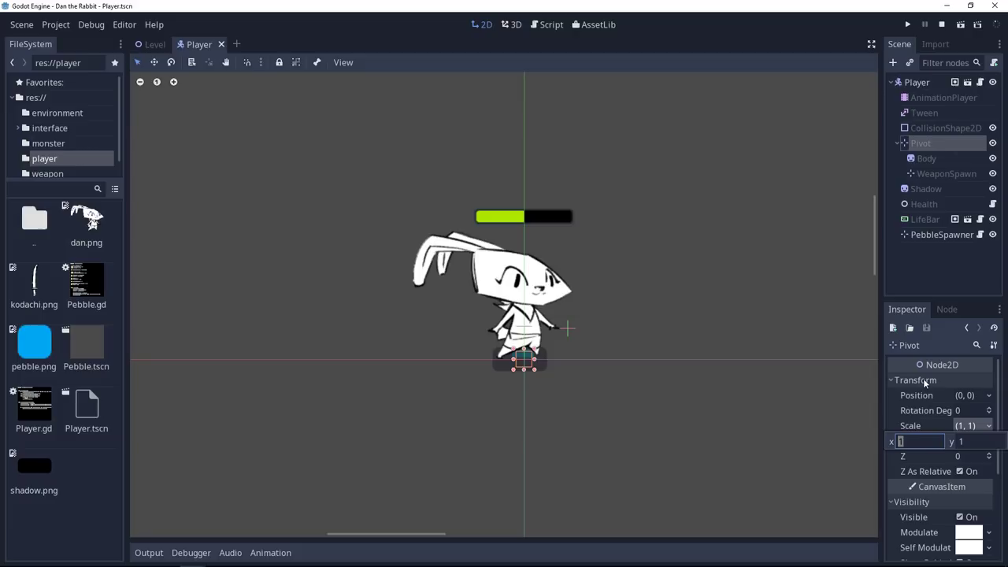
text(-1)
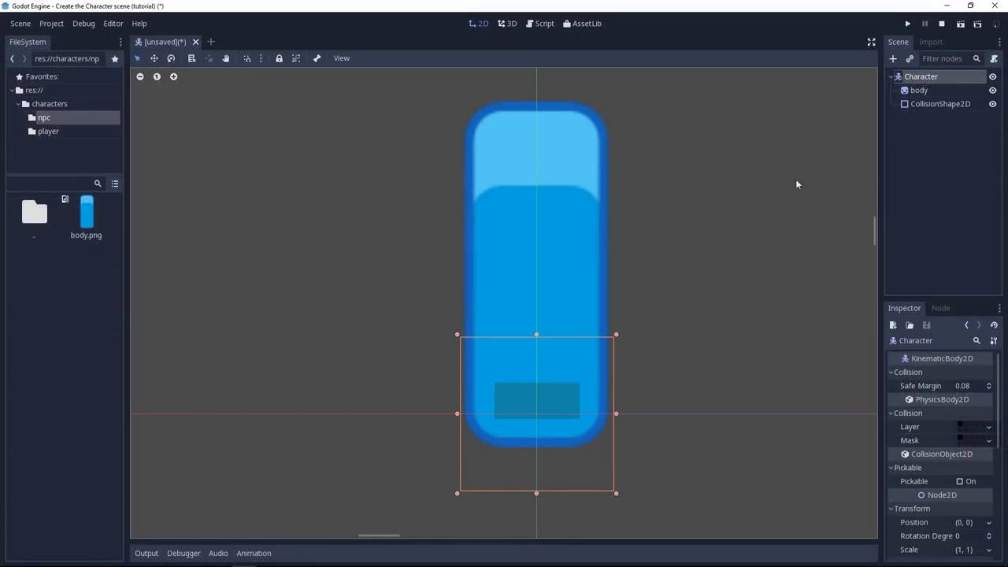
Step: Add a Position2D child node under the Character root
key(ctrl+a)
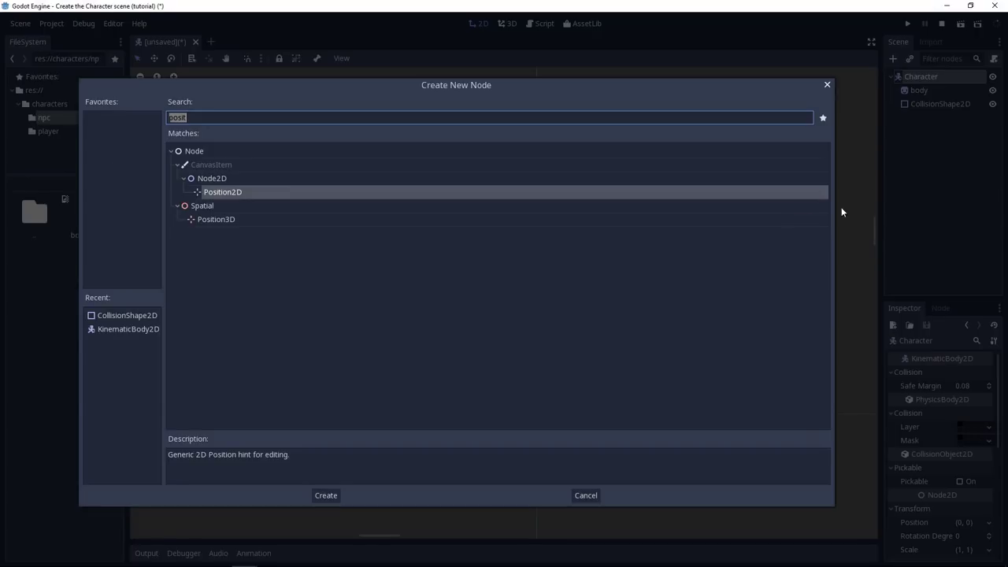
text(posit)
click(325, 495)
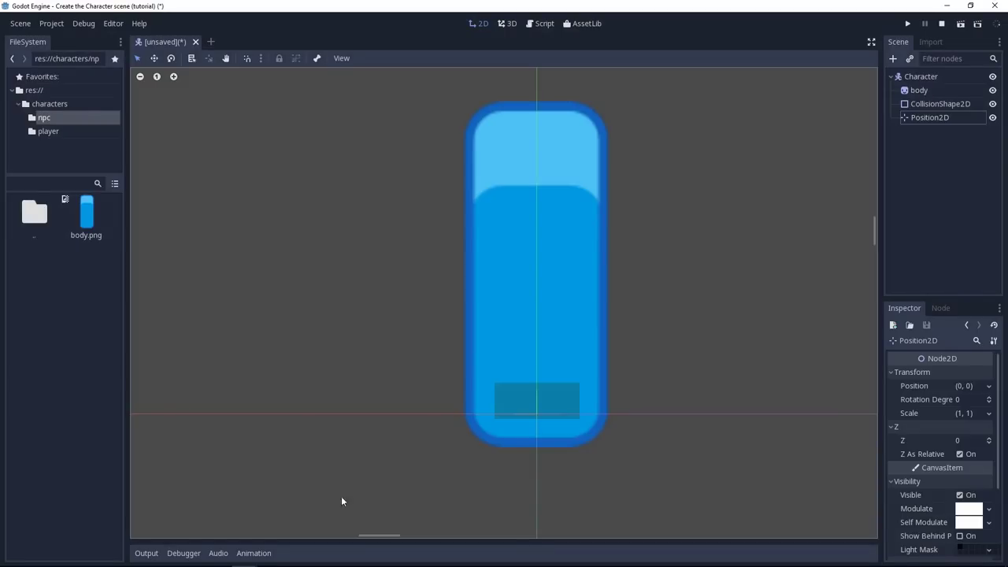
Step: Reparent the body sprite so it becomes a child of Position2D
drag(640, 172, 484, 319)
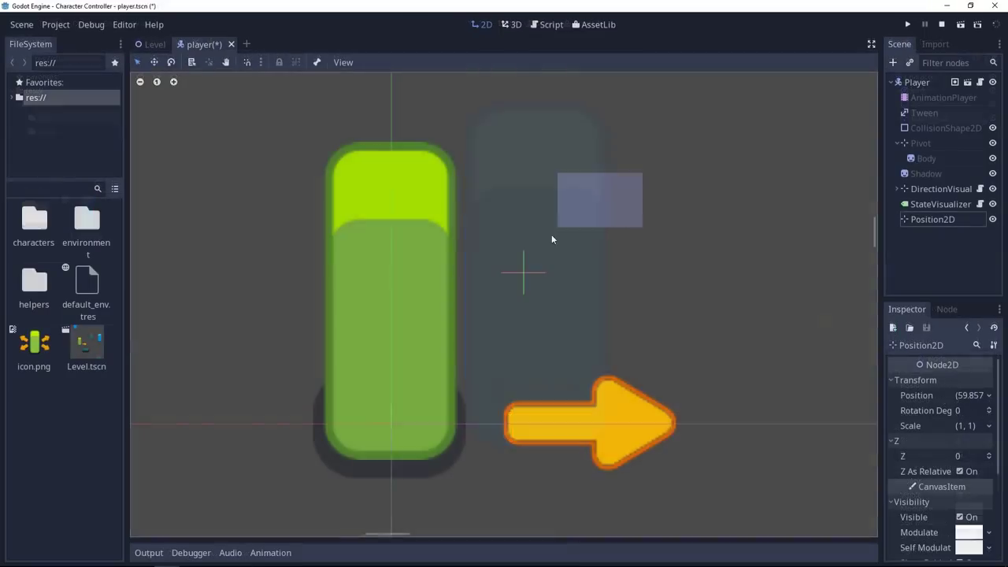
click(626, 324)
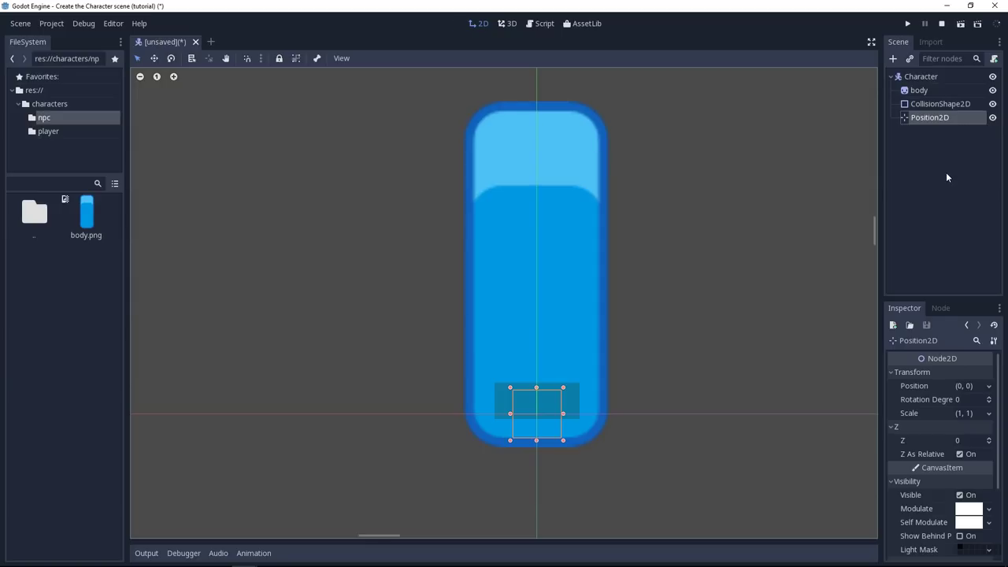
drag(923, 91, 928, 119)
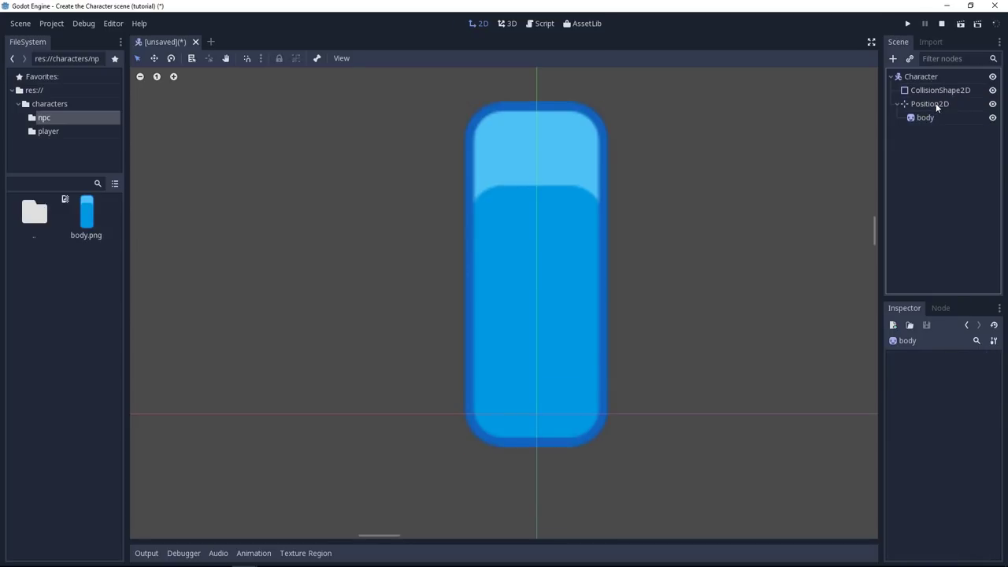
Step: Rename Position2D to 'Pivot' and the body sprite to 'Body'
double_click(935, 104)
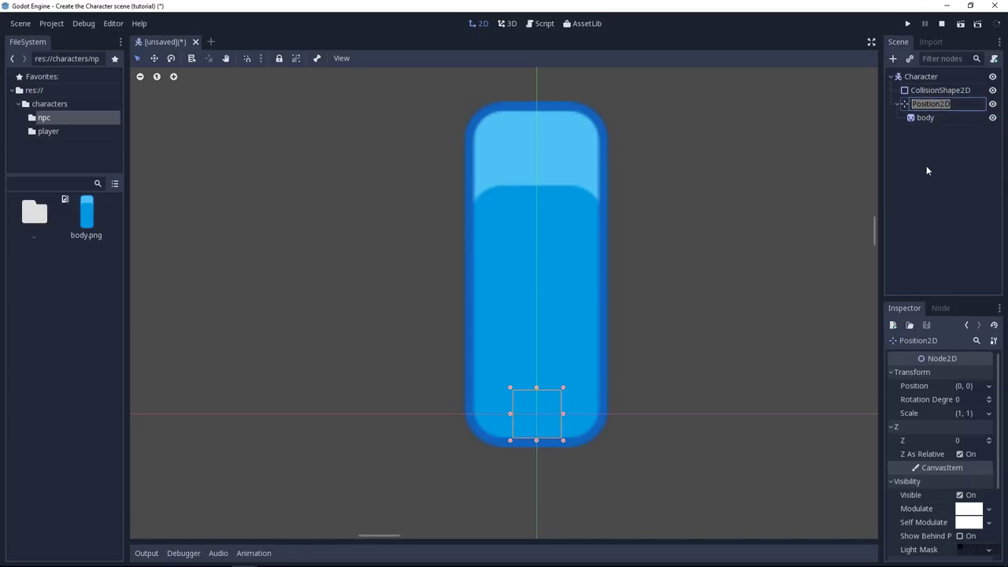
text(Pivot)
key(Return)
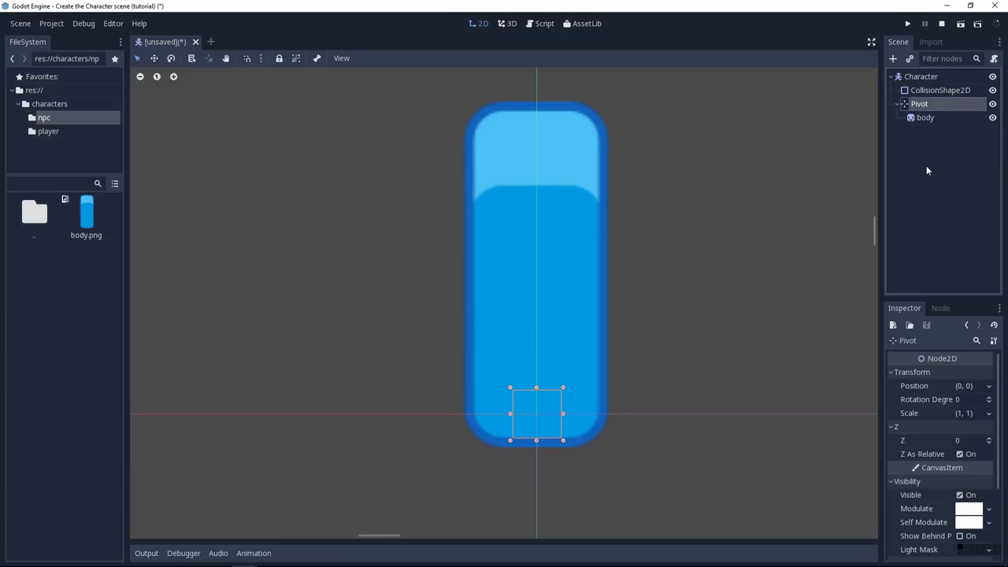
double_click(929, 121)
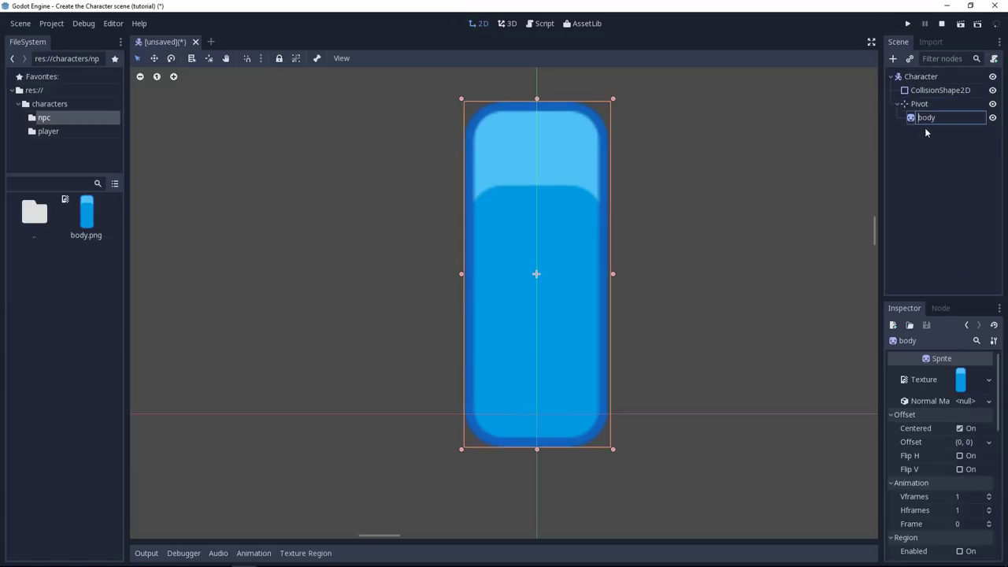
key(Return)
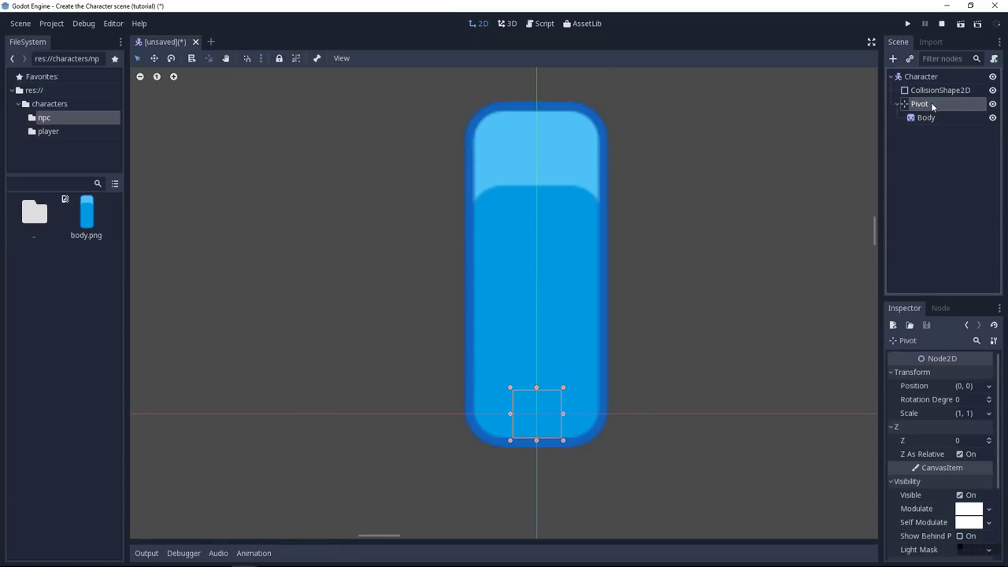
Step: Move Pivot to the top of Character's children, above CollisionShape2D
drag(930, 102, 933, 84)
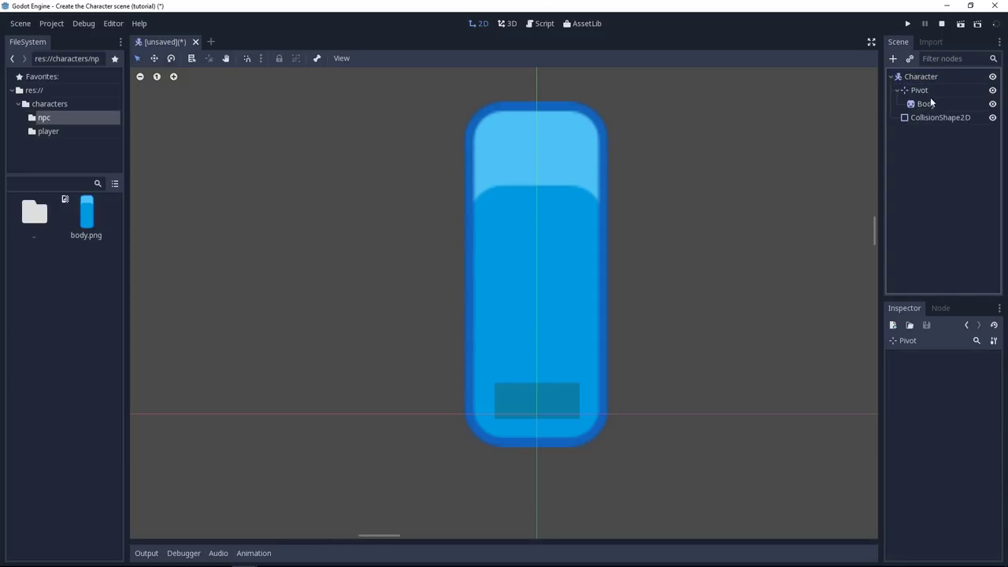
click(532, 394)
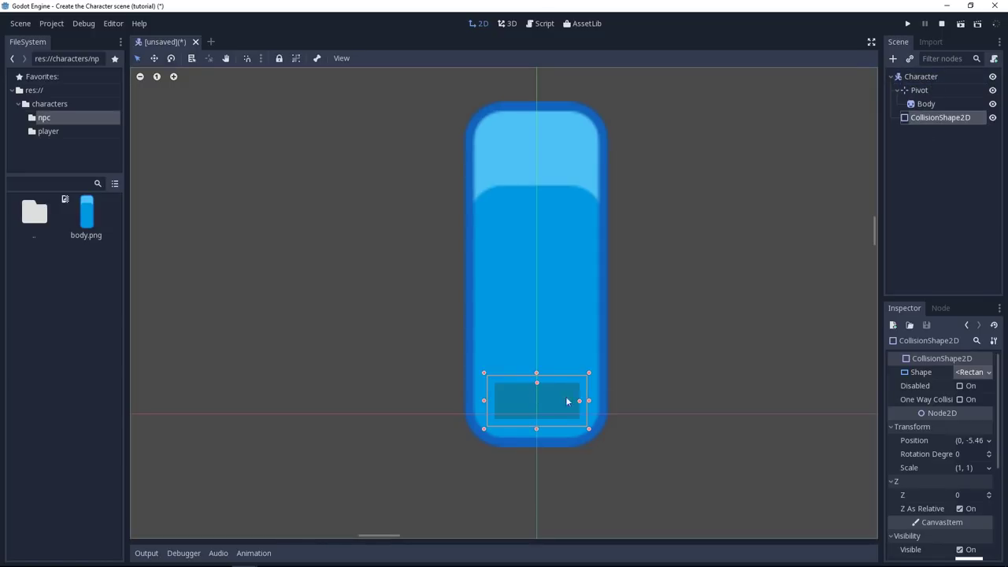
click(767, 370)
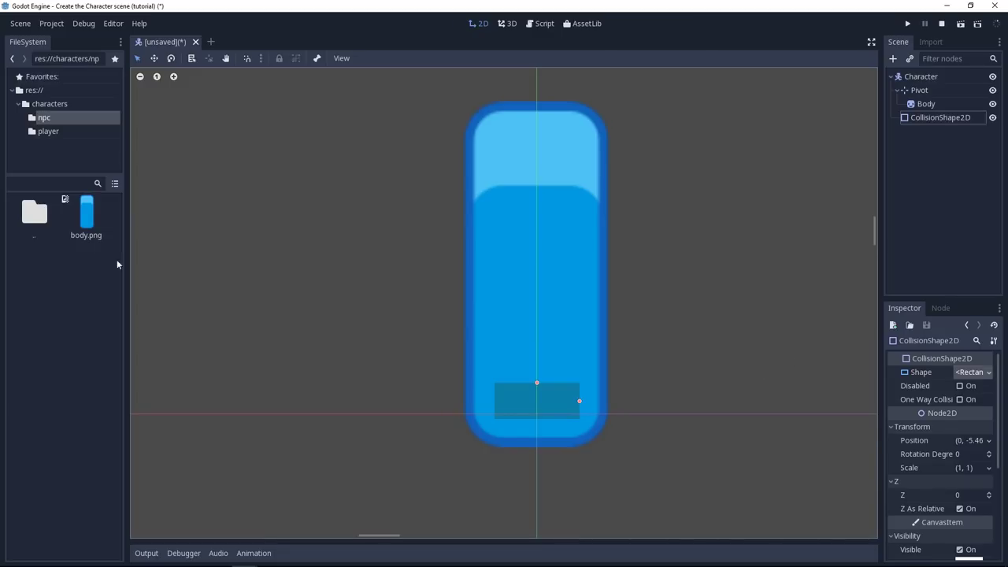
Step: Add shadow.png from res://characters under Character as a Sprite node named shadow
double_click(30, 218)
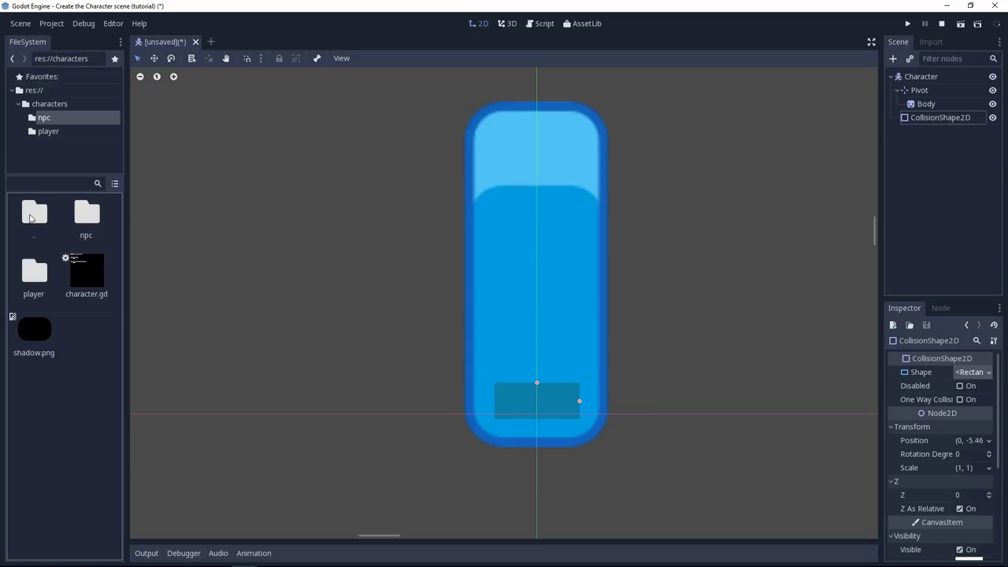
click(921, 78)
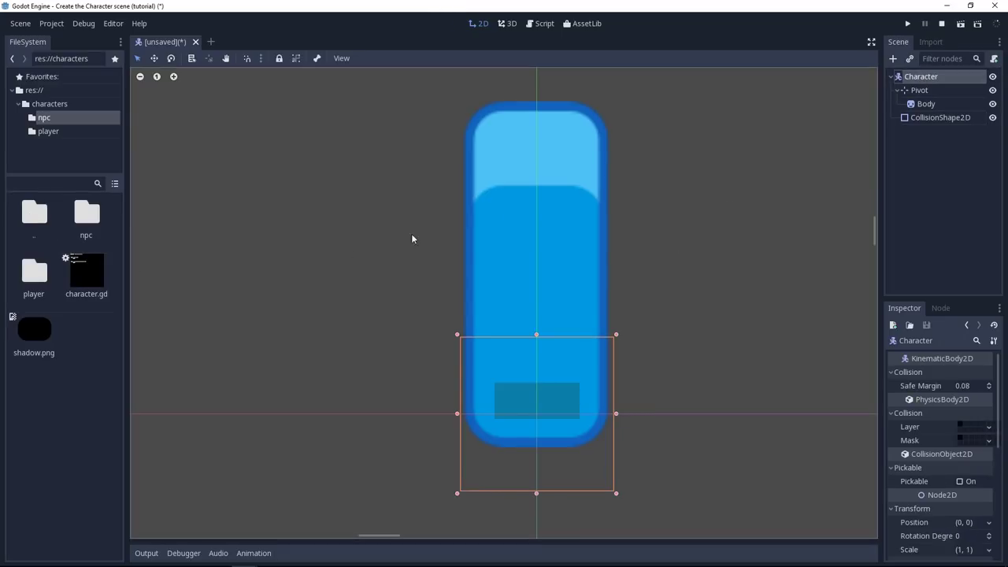
drag(32, 337, 539, 416)
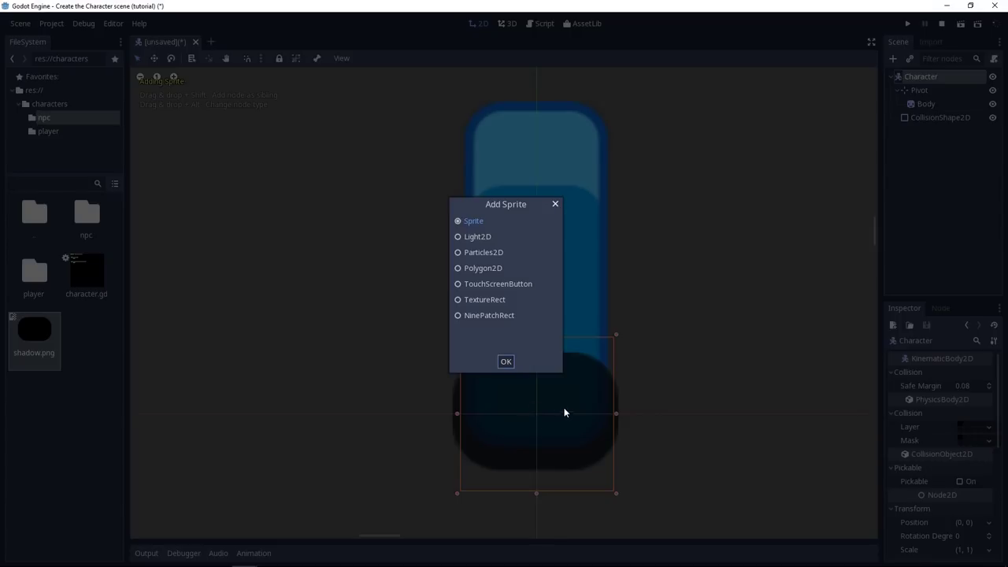
click(505, 361)
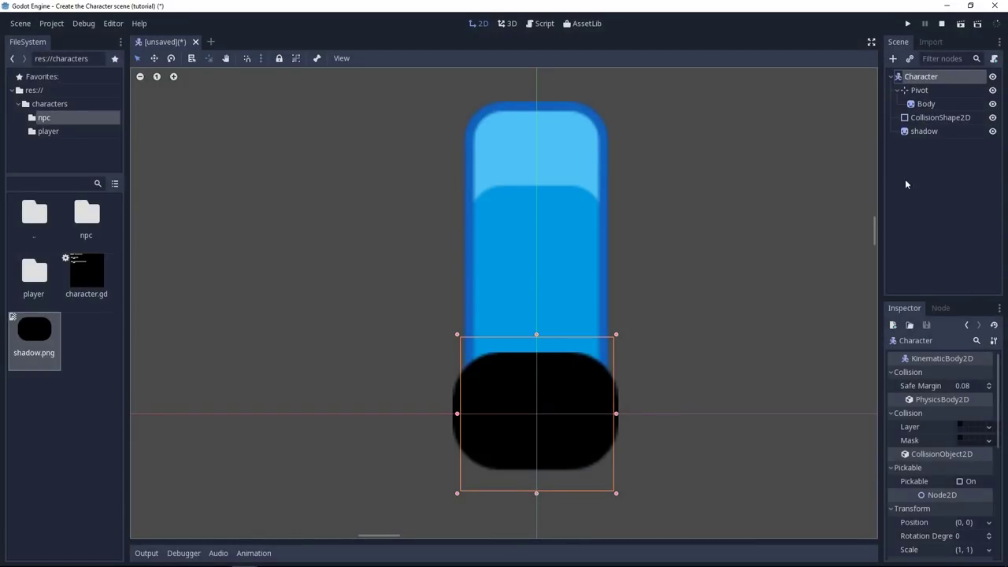
click(930, 133)
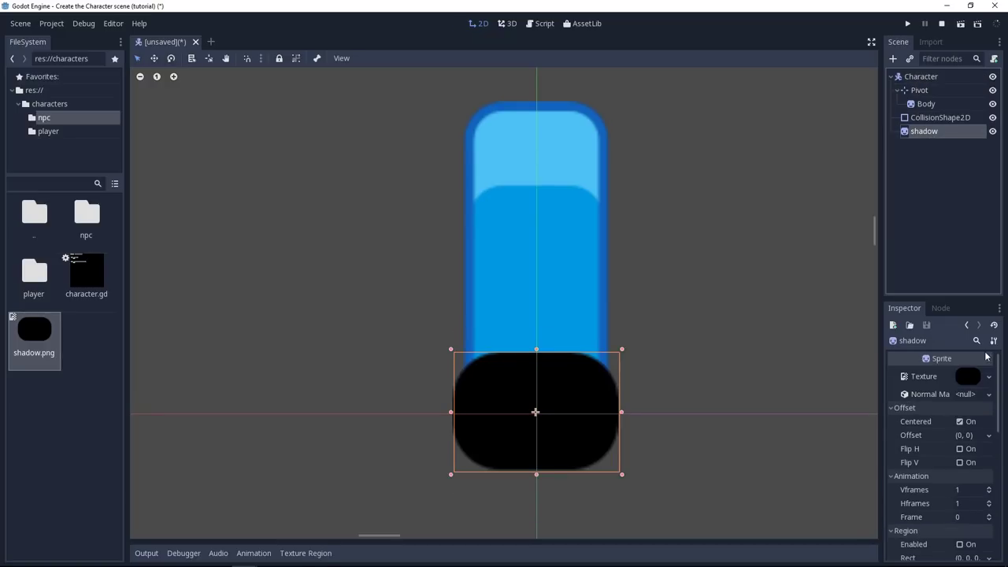
Step: Enable Show Behind Parent on the shadow sprite
scroll(998, 382, down, 1)
drag(998, 382, 1006, 497)
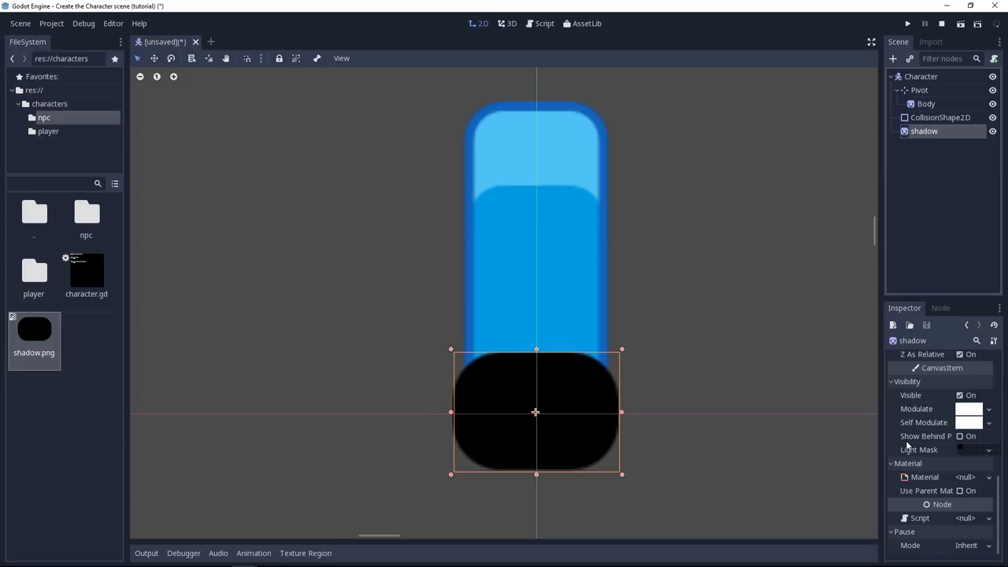
click(960, 436)
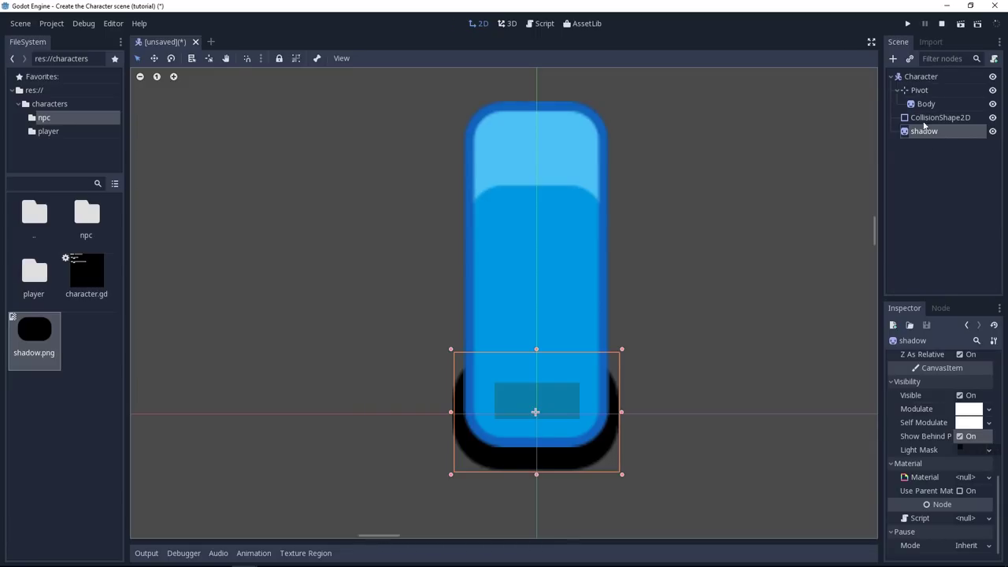
Step: Lower the shadow's Self Modulate alpha to about 125 for translucency
click(926, 83)
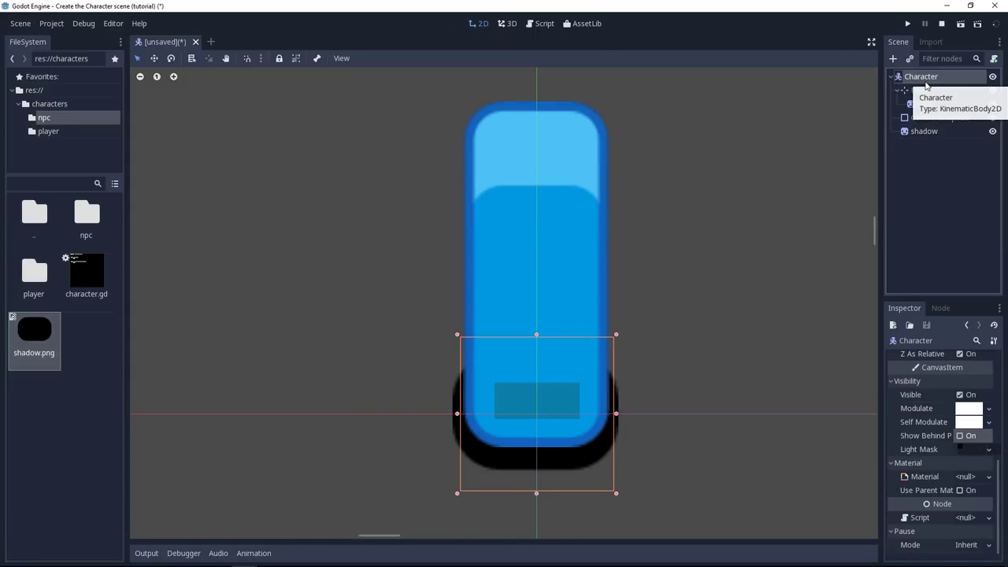
click(926, 130)
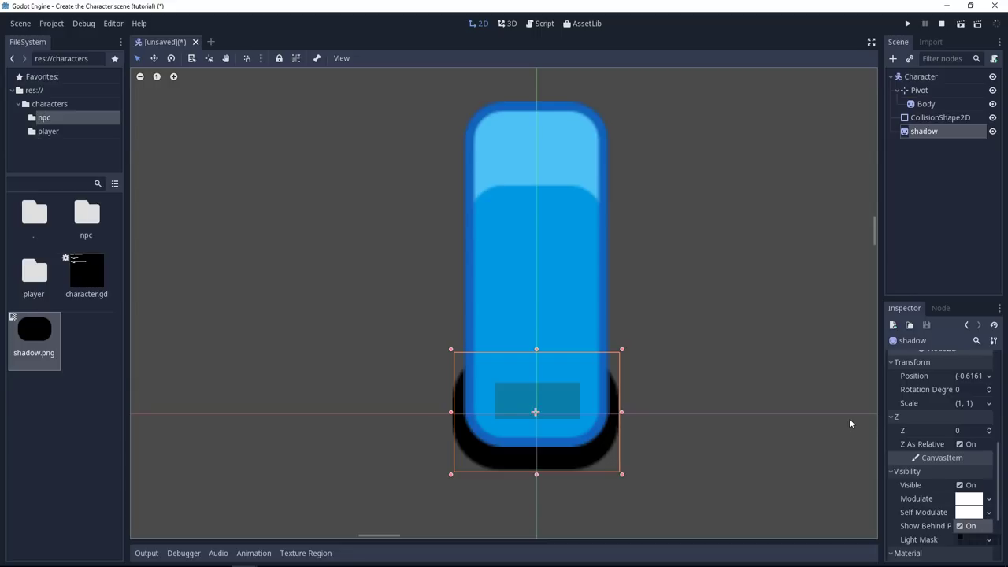
click(970, 513)
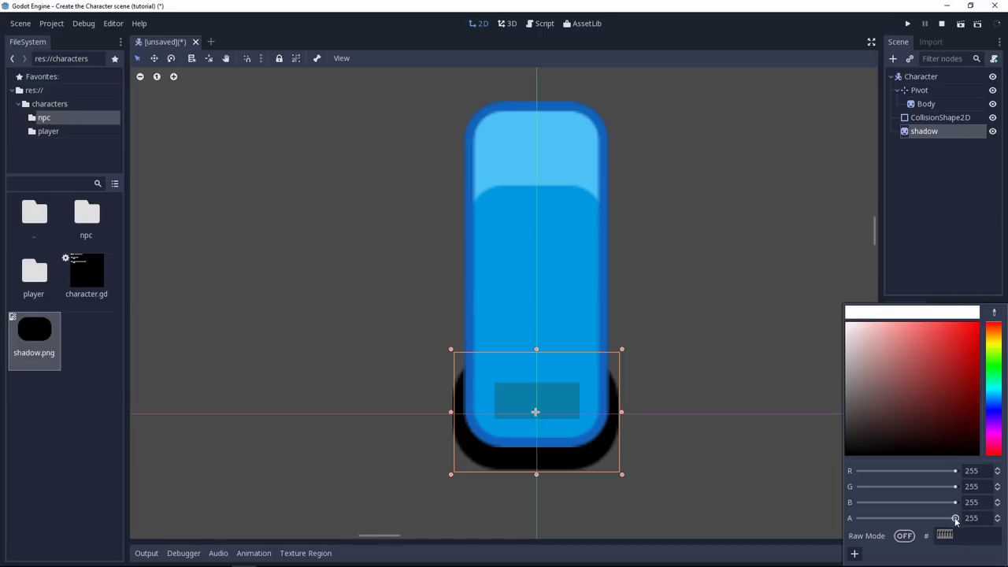
drag(955, 518, 908, 522)
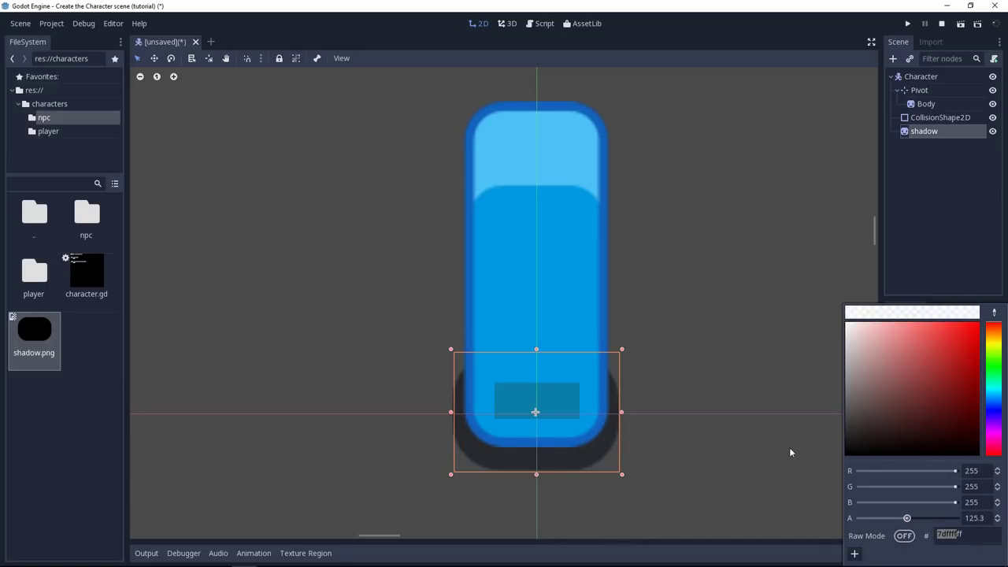
Step: Rename the shadow node to 'Shadow' in the Scene dock
click(745, 354)
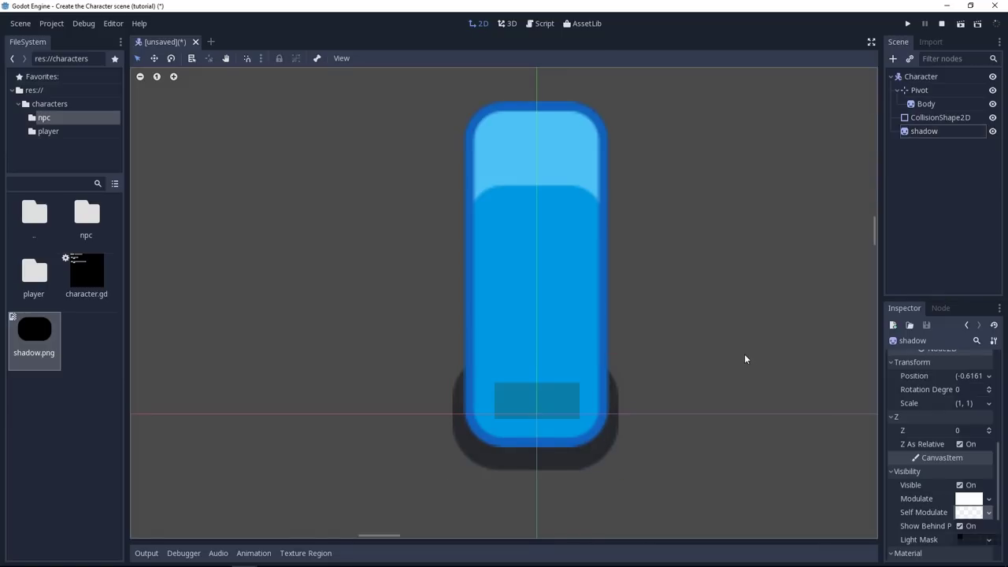
double_click(940, 131)
text(S)
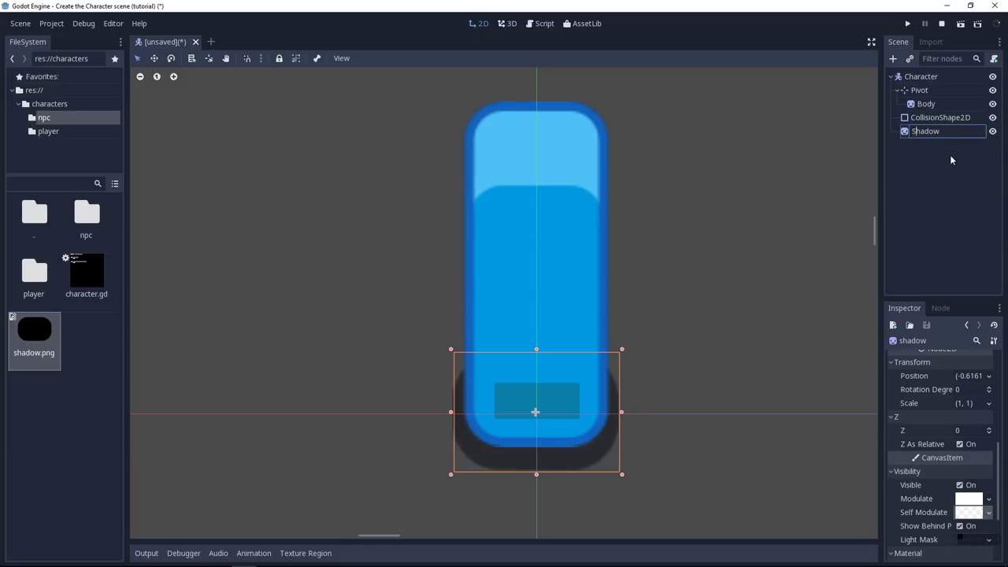
key(Return)
click(800, 209)
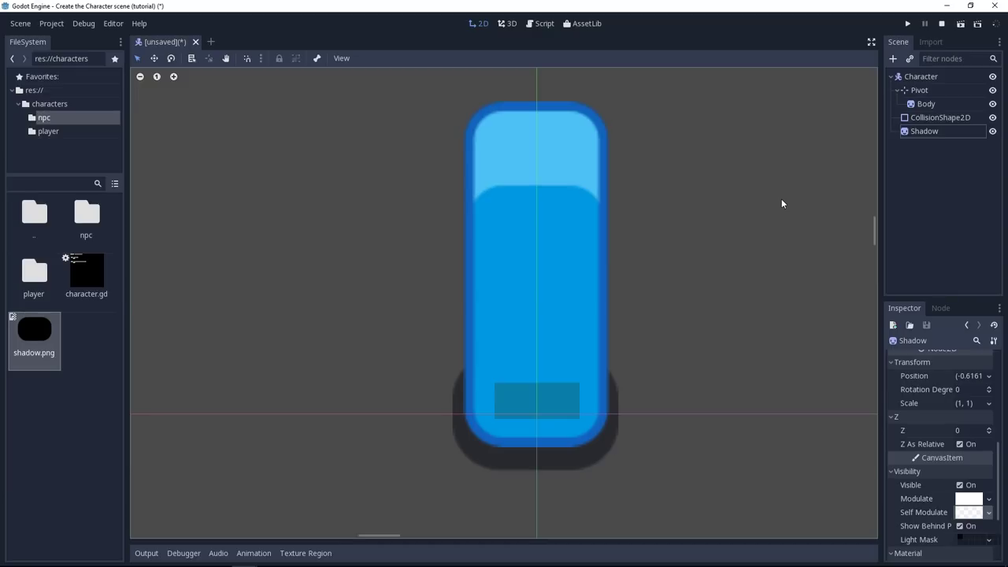
click(920, 76)
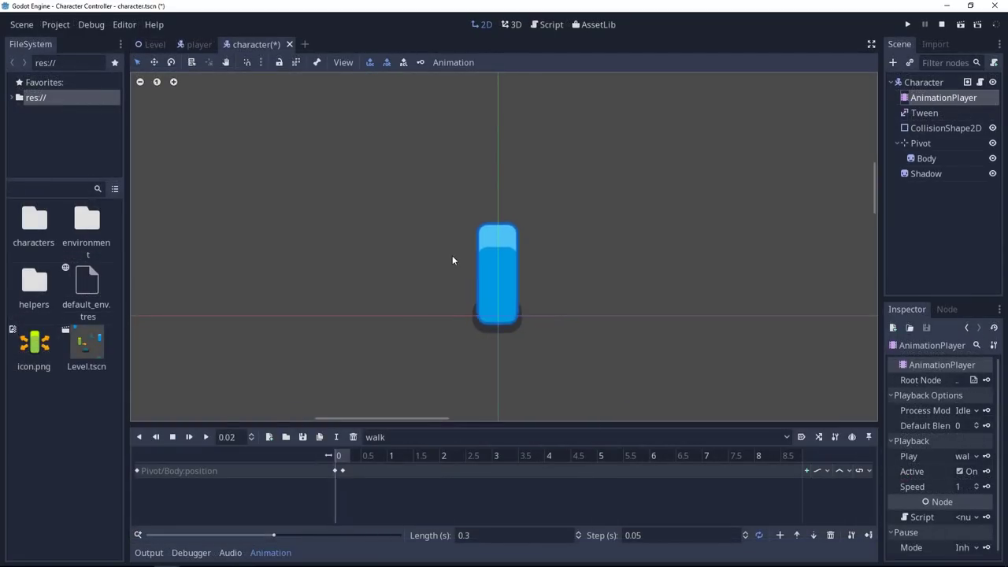
click(476, 443)
click(405, 493)
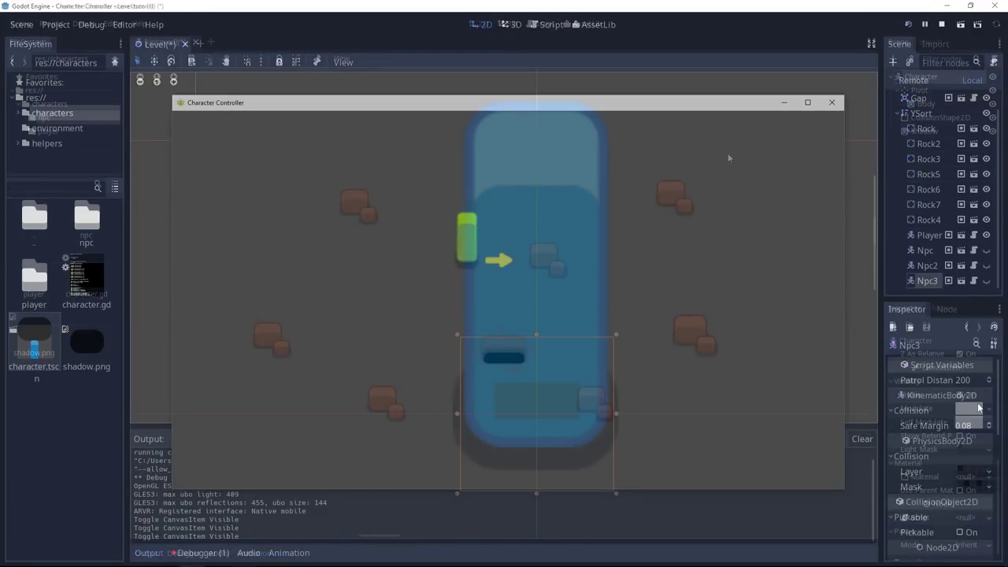
key(Right)
key(Down)
key(Right)
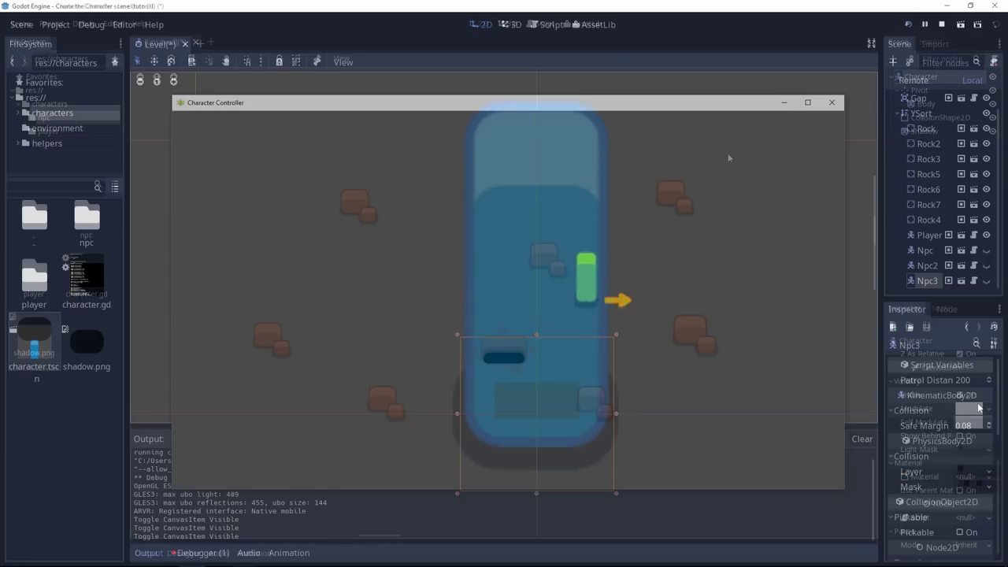
key(Left)
key(Down)
key(Left)
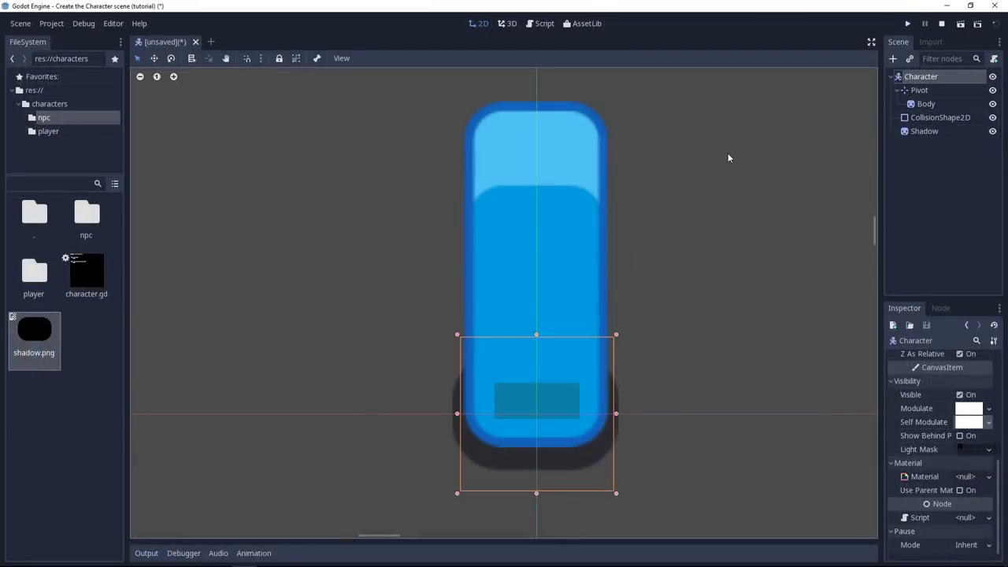
Step: Add an AnimationPlayer as Character's first child and collapse the Animation panel
key(ctrl+a)
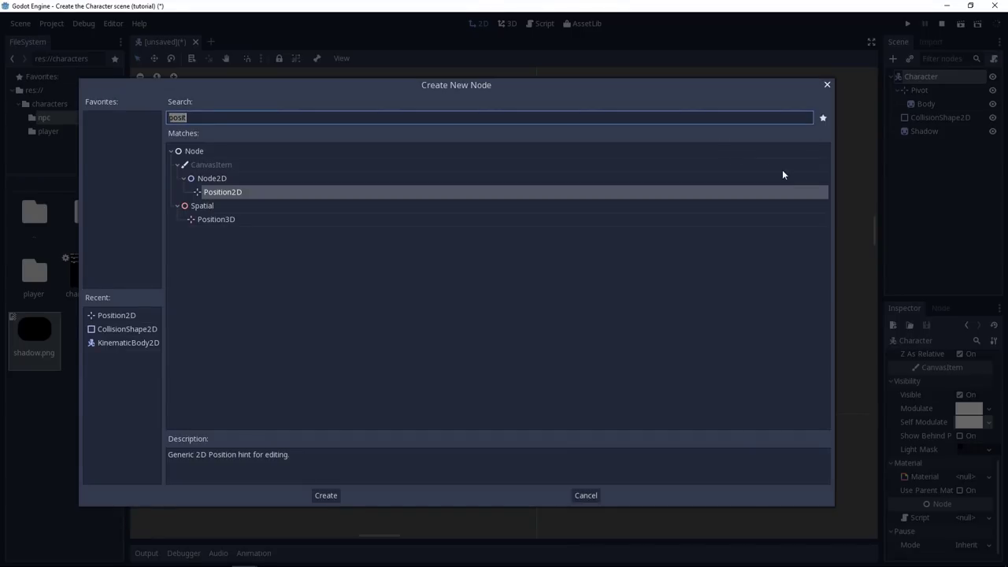
text(animat)
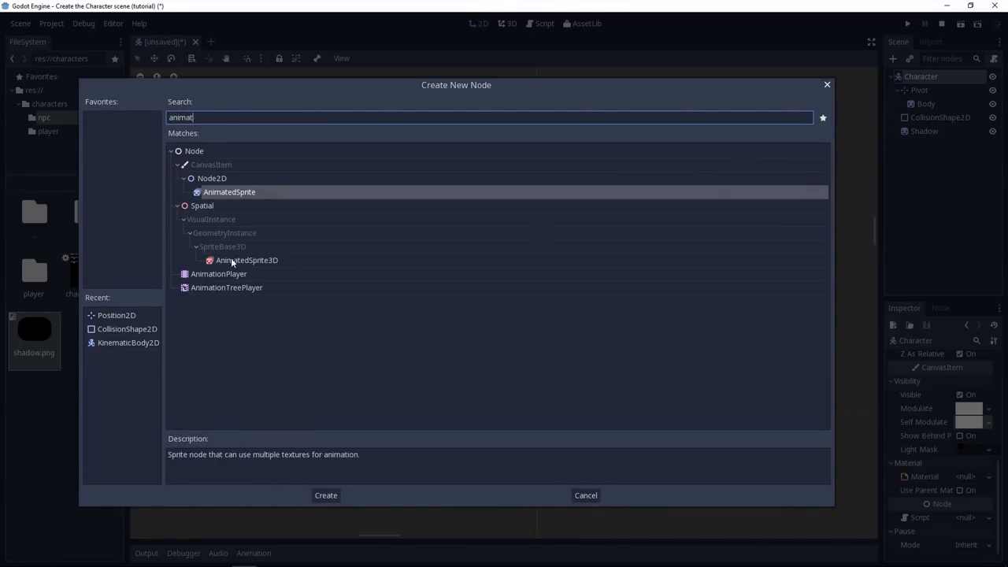
click(226, 275)
key(Return)
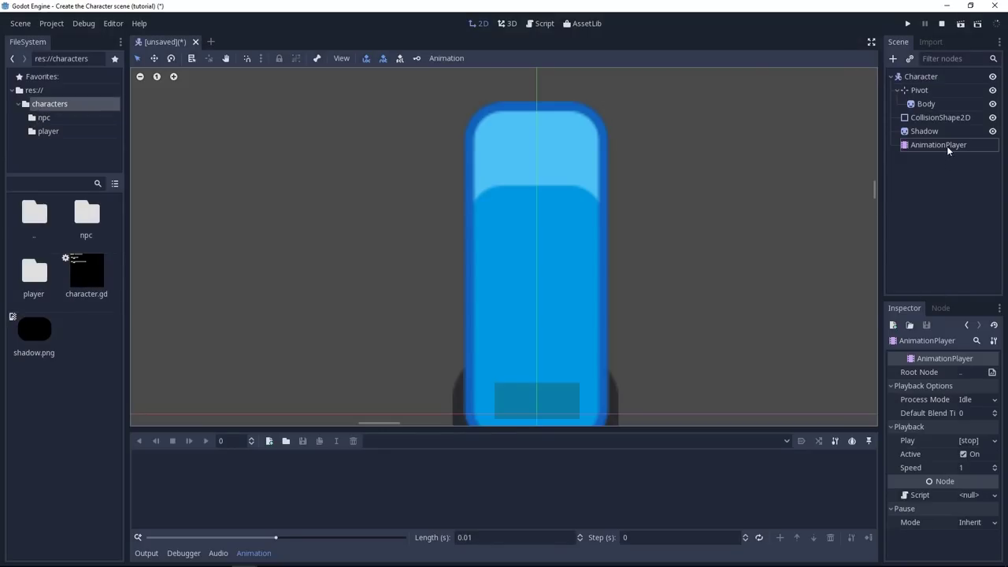
drag(946, 146, 933, 82)
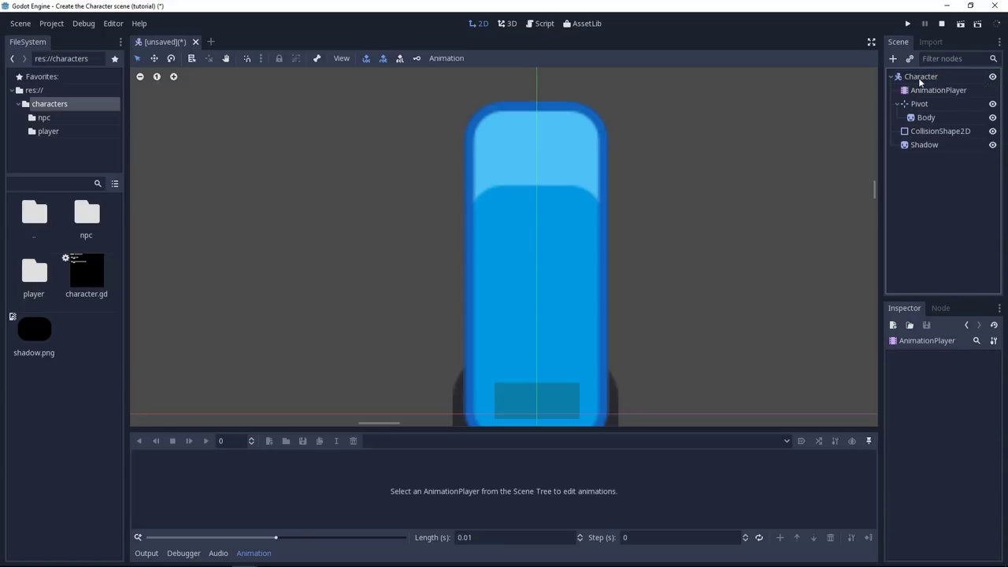
click(929, 79)
click(938, 92)
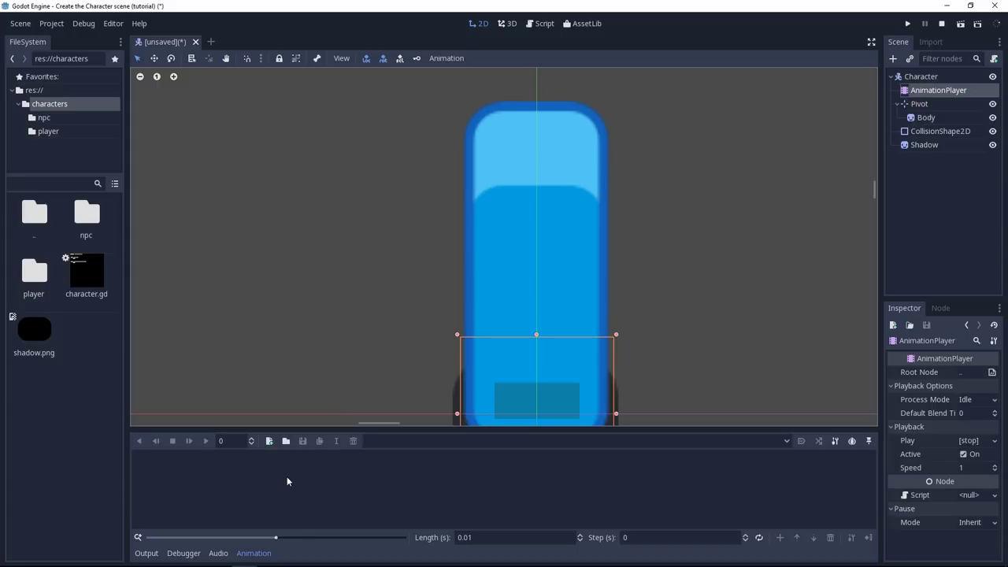
click(265, 553)
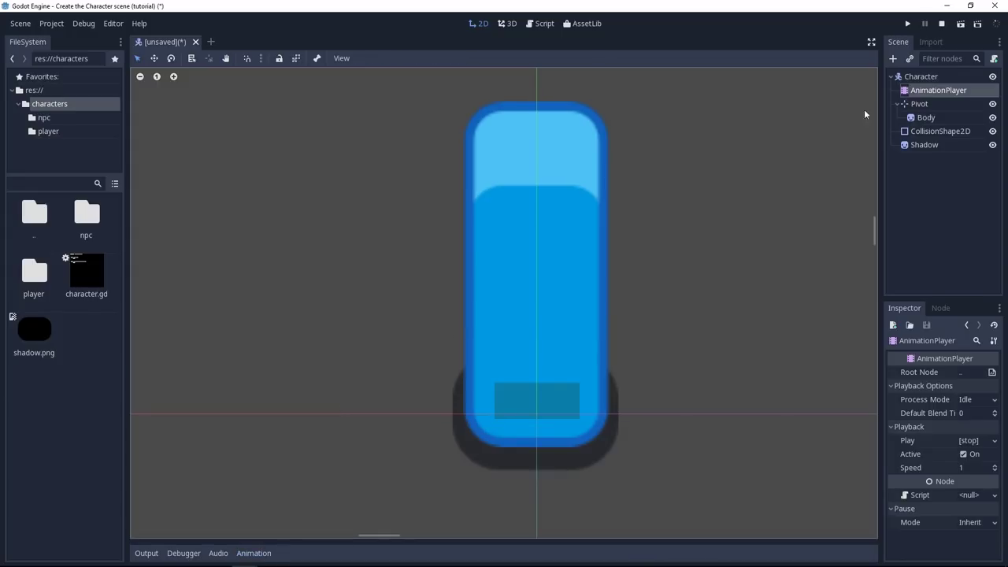
Step: Add a Tween node under Character between AnimationPlayer and Pivot, closing the Animation panel
click(957, 76)
key(ctrl+a)
text(T)
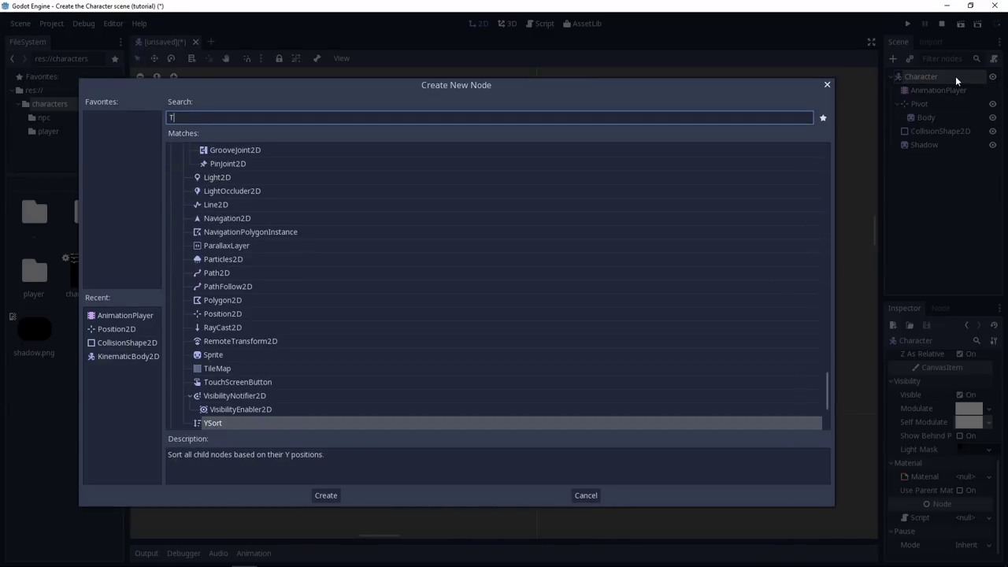
text(wee)
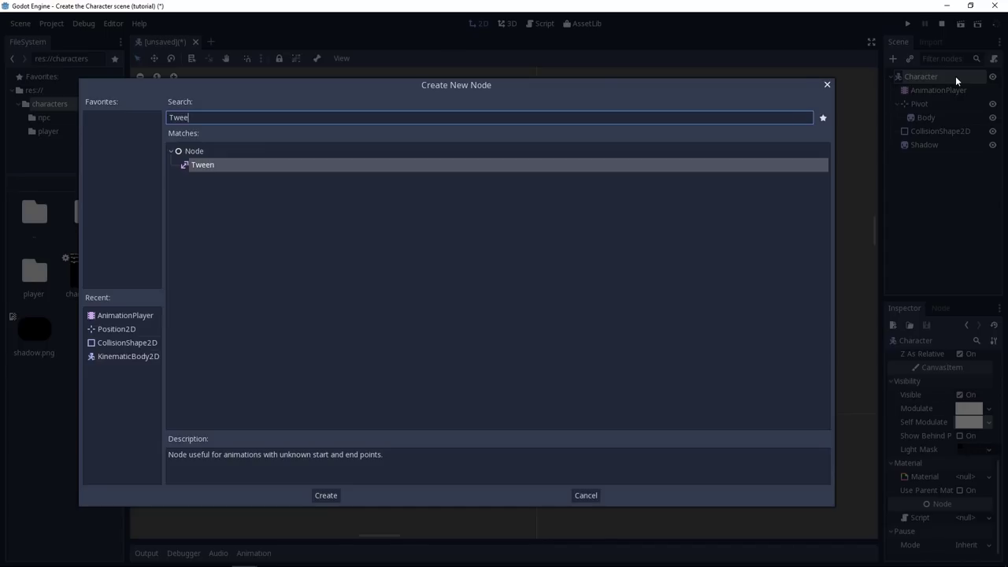
key(Return)
drag(922, 158, 935, 104)
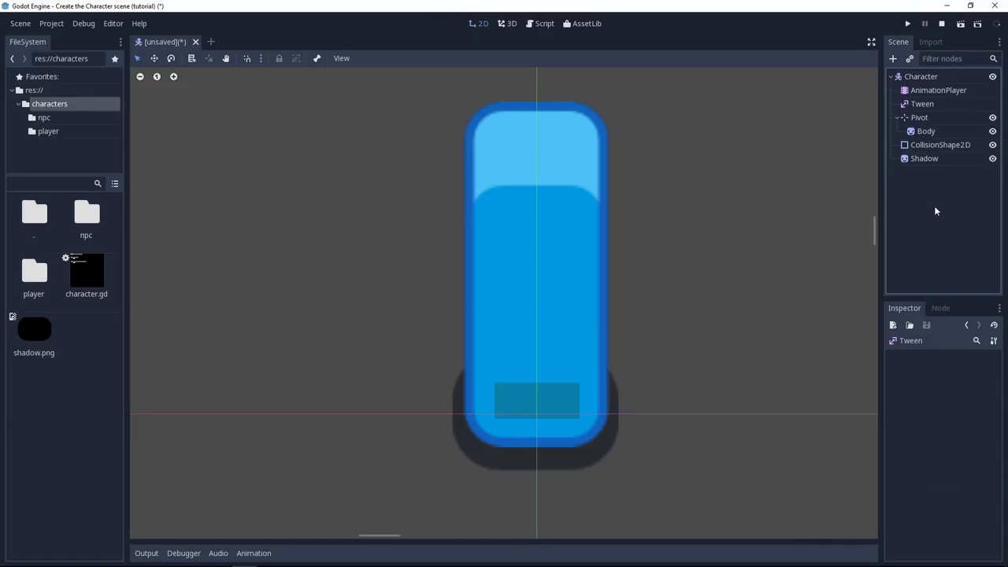
click(942, 89)
click(937, 103)
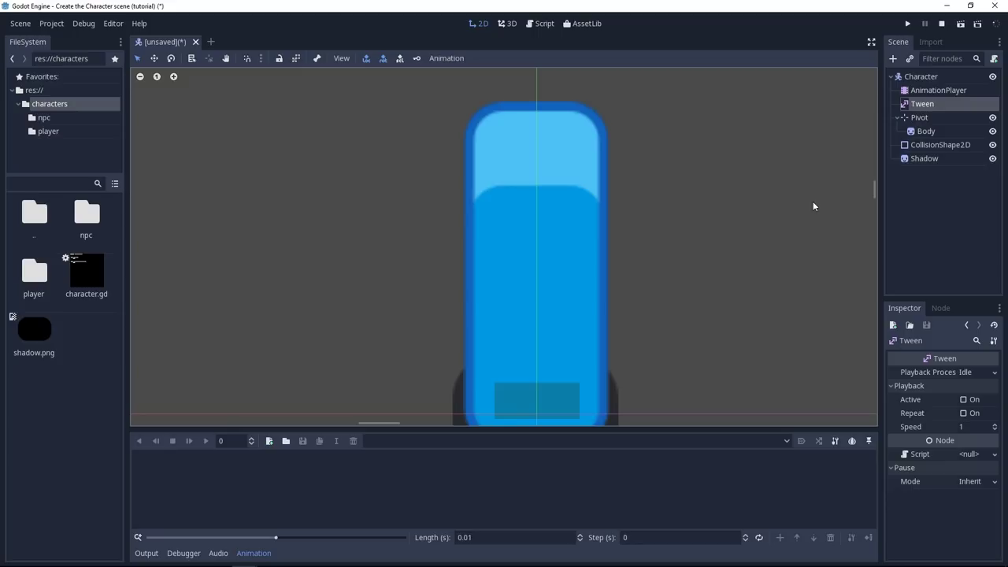
click(783, 207)
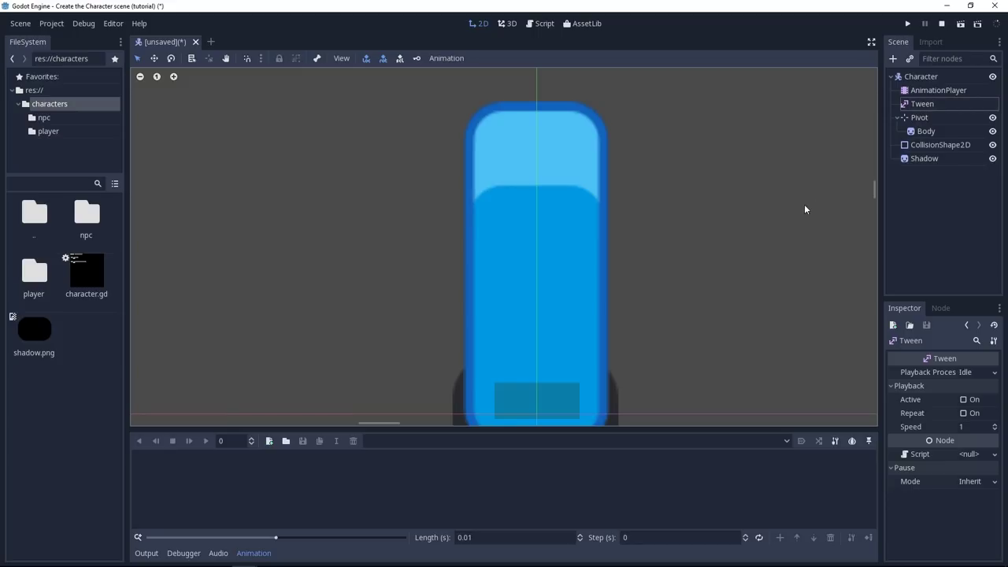
click(255, 553)
Step: Save the scene as Character.tscn in the res://characters folder
key(ctrl+s)
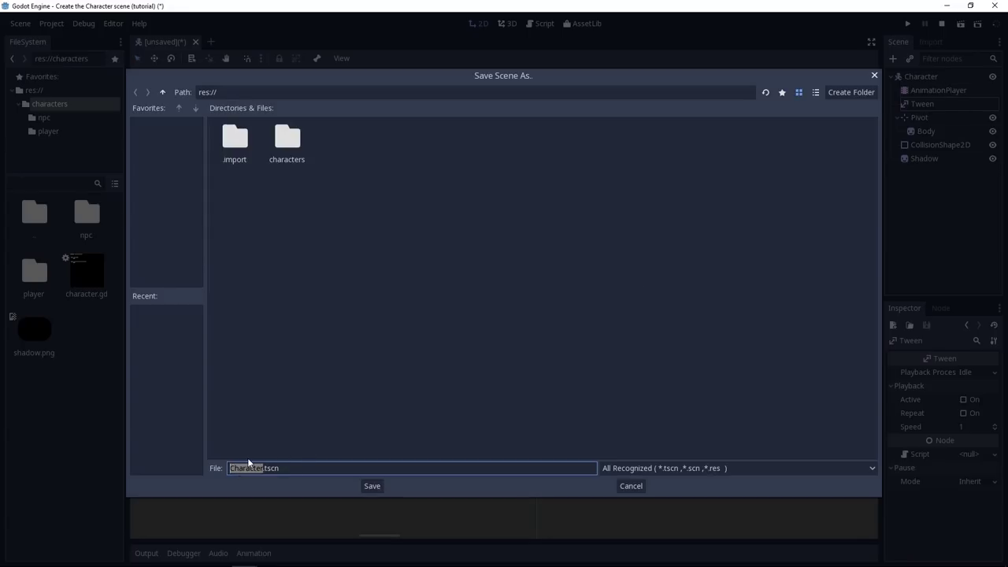
double_click(295, 142)
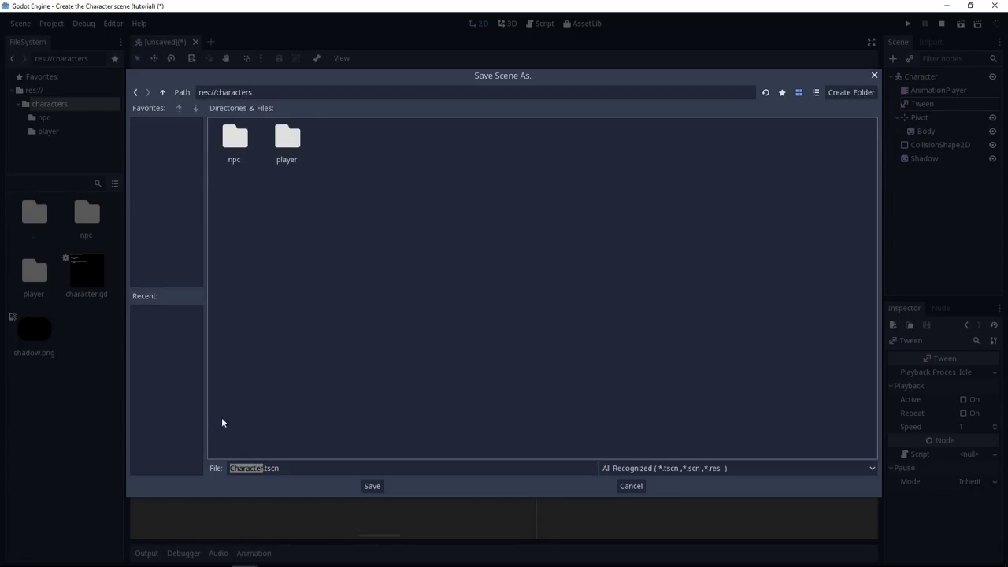
click(230, 468)
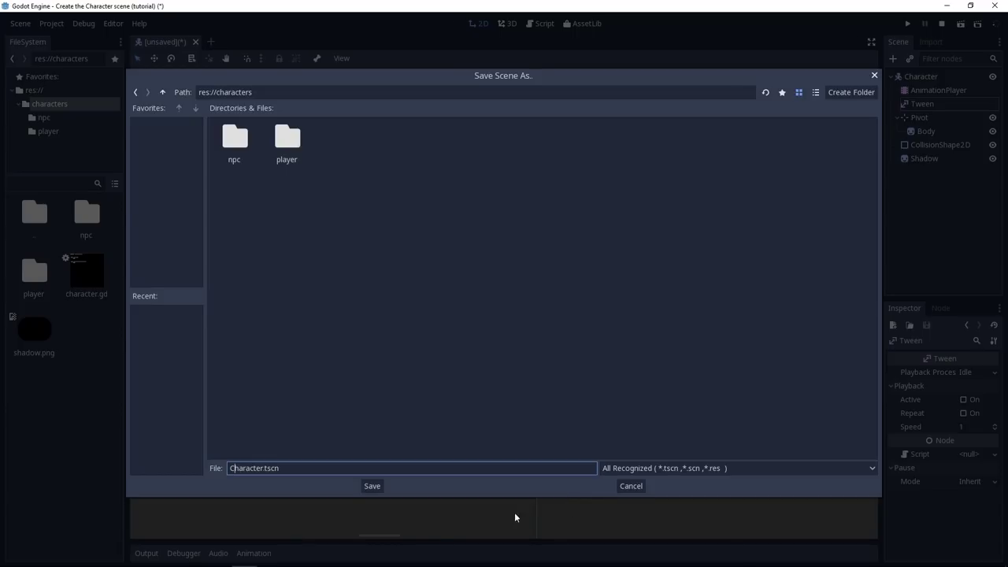
click(375, 486)
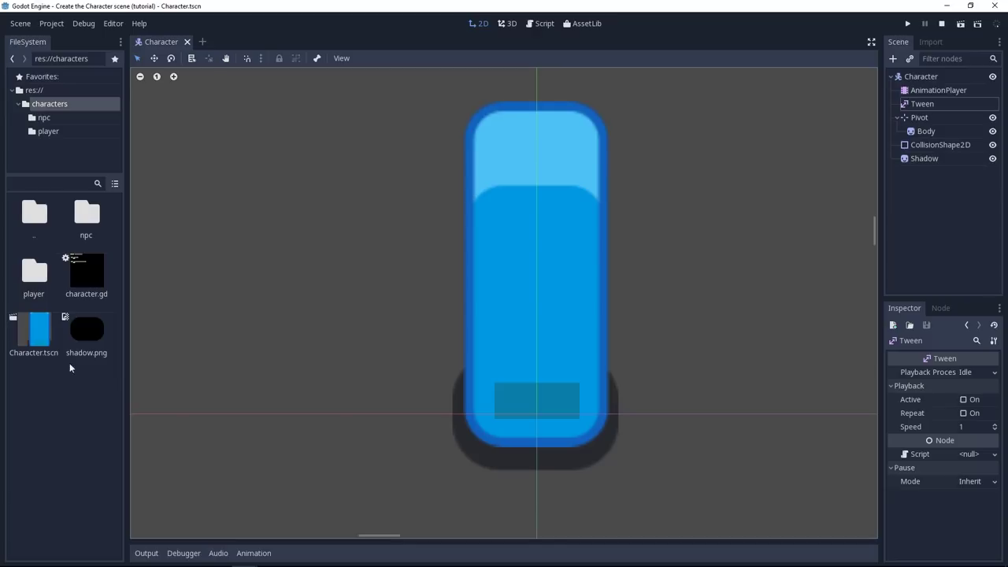
click(43, 350)
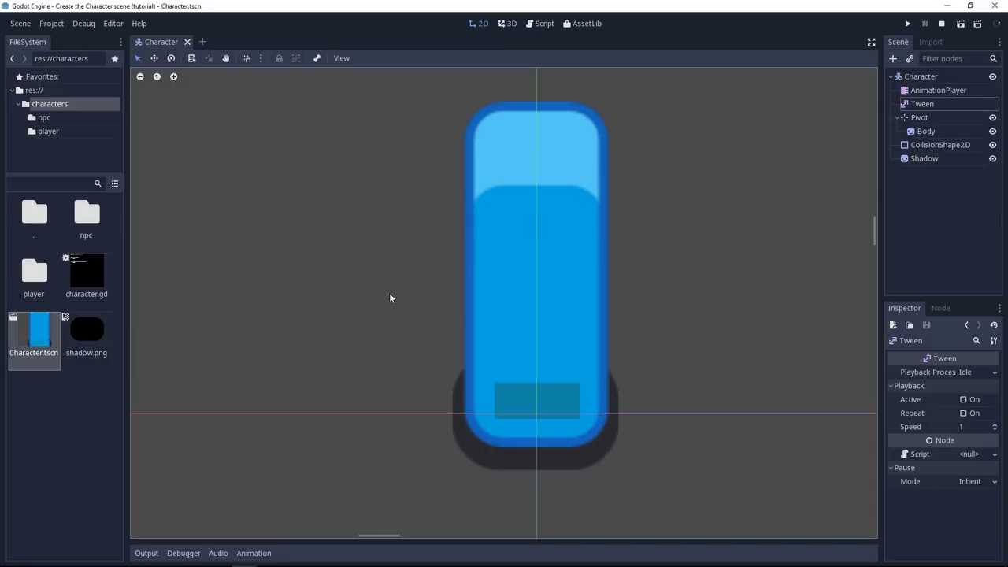
Step: Create a new inherited scene based on Character.tscn
click(21, 23)
click(63, 50)
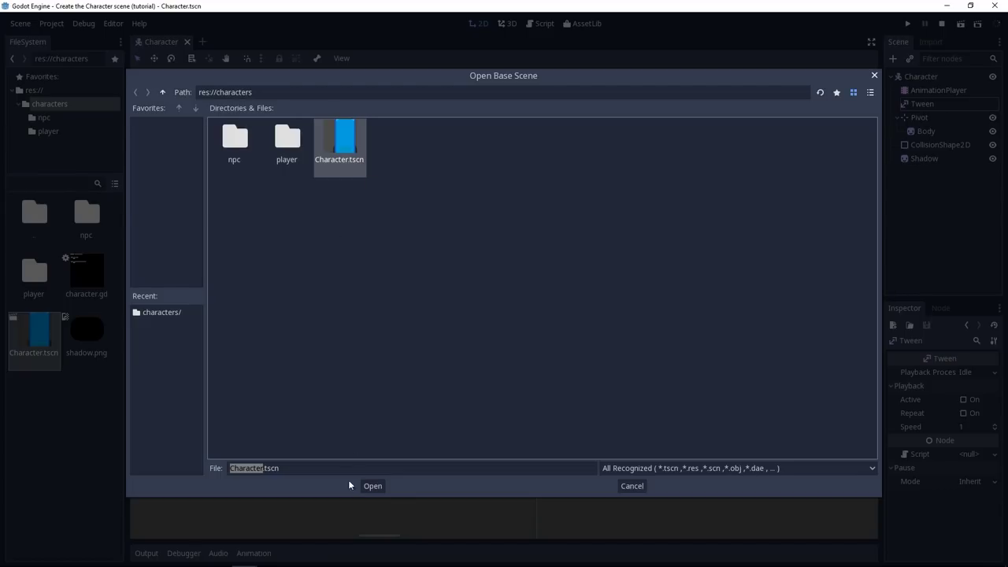
click(373, 485)
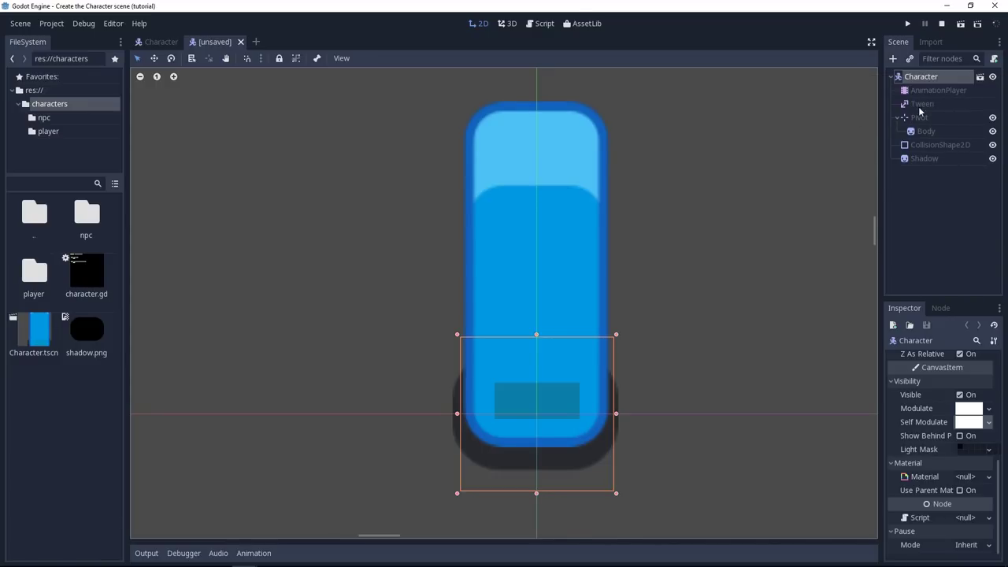
Step: Rename the inherited scene's root node to 'Player'
double_click(937, 78)
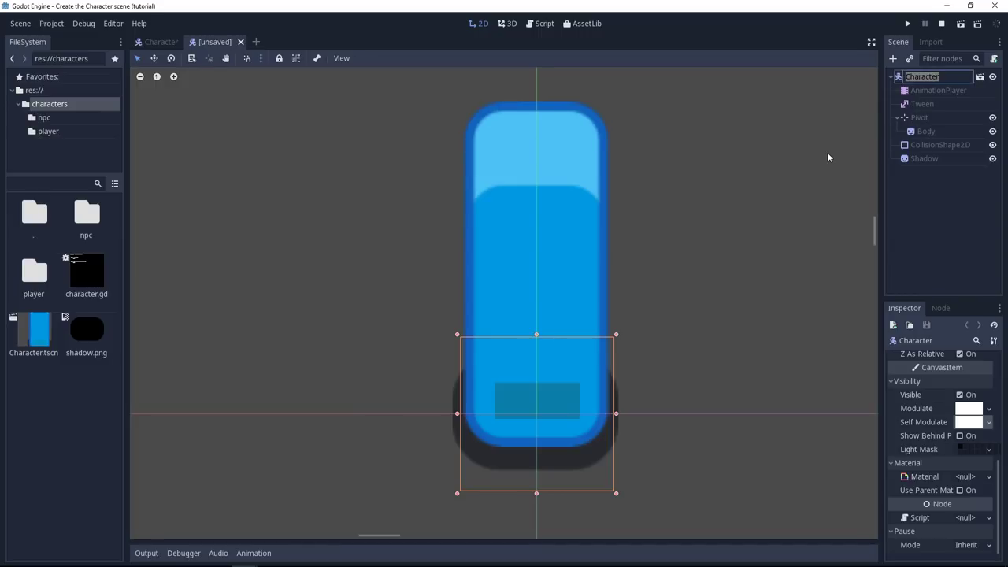
text(Player)
key(Return)
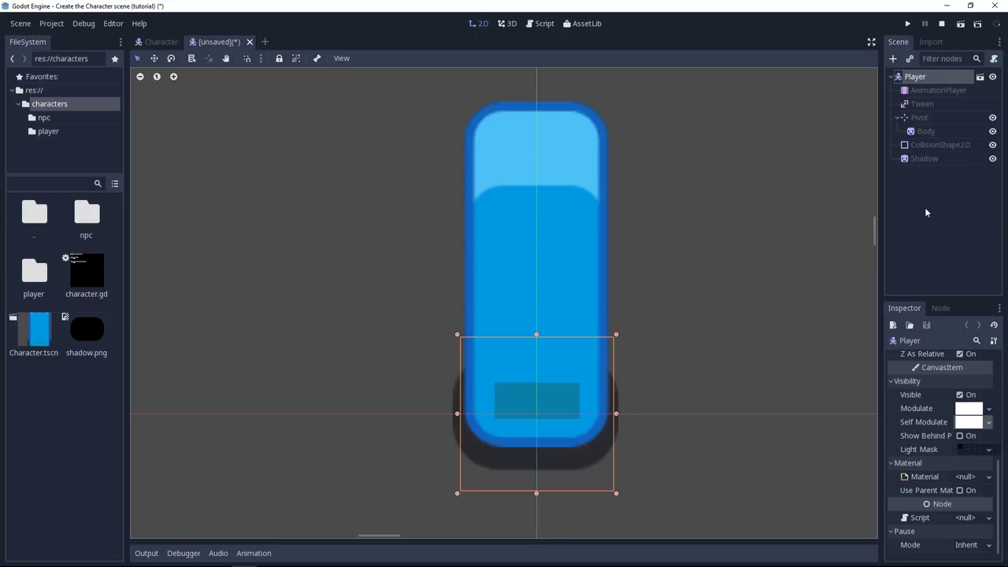
Step: Give the Body sprite the green body.png texture from the player folder
click(927, 132)
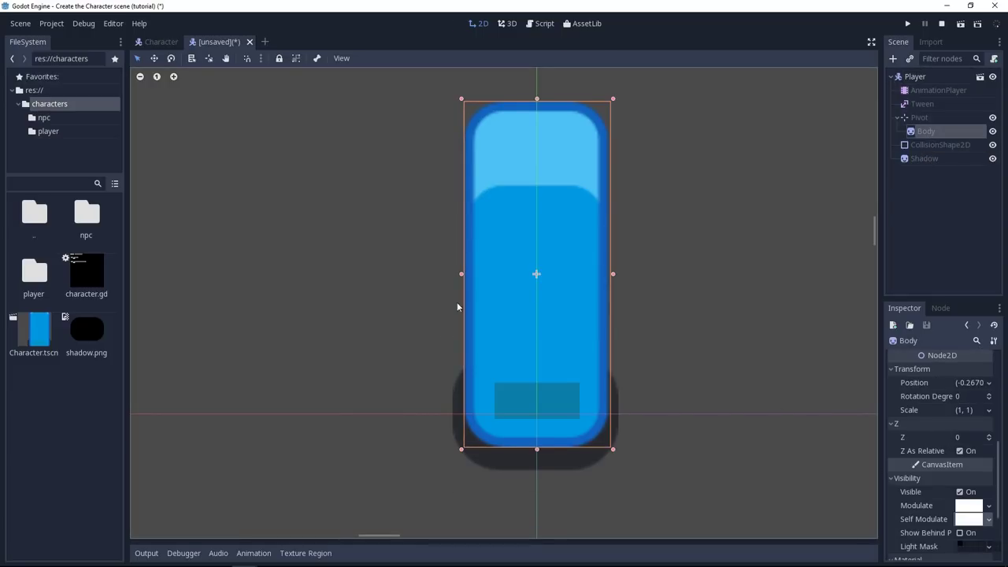
double_click(35, 275)
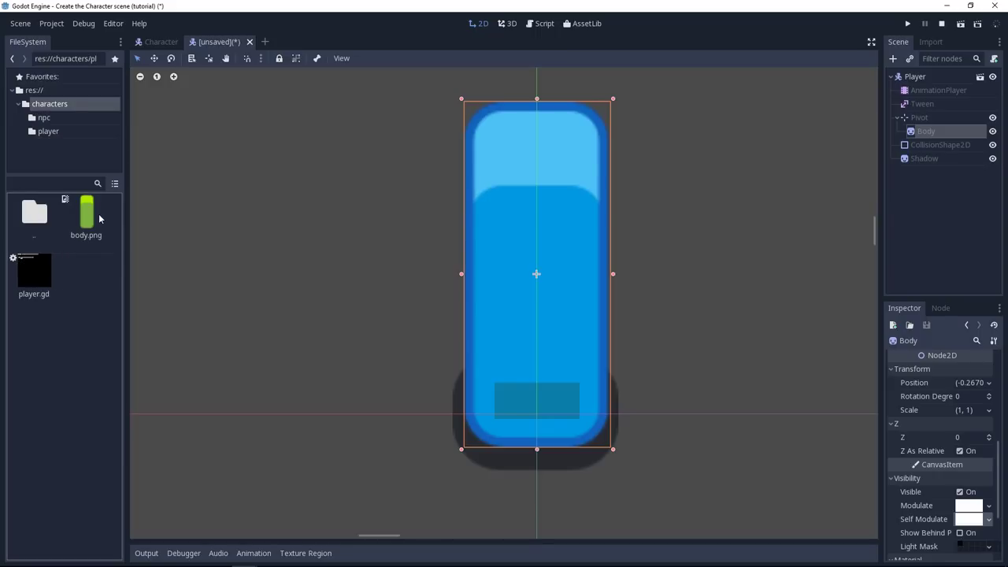
drag(100, 218, 979, 379)
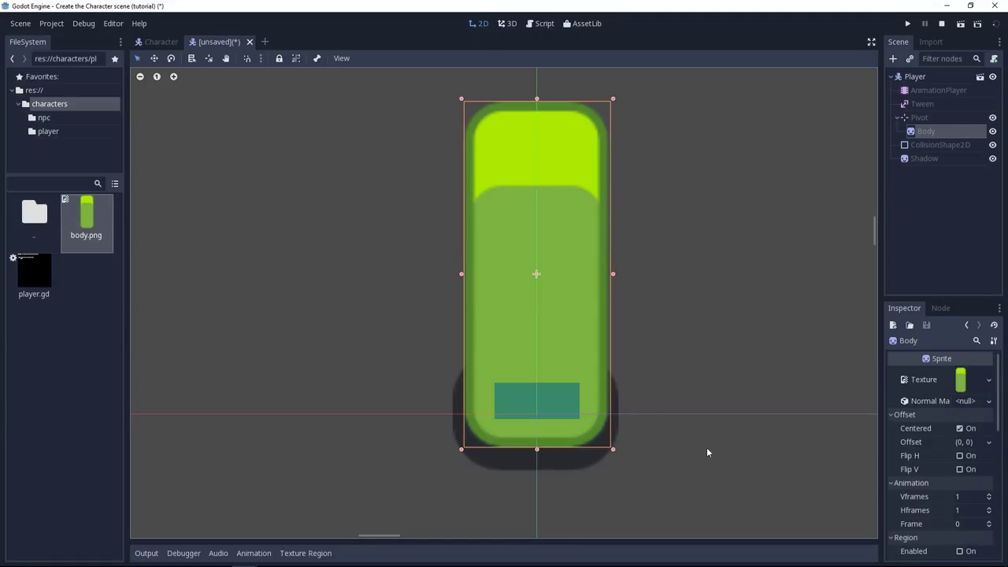
Step: Save the scene as Player.tscn in res://characters/player
key(ctrl+s)
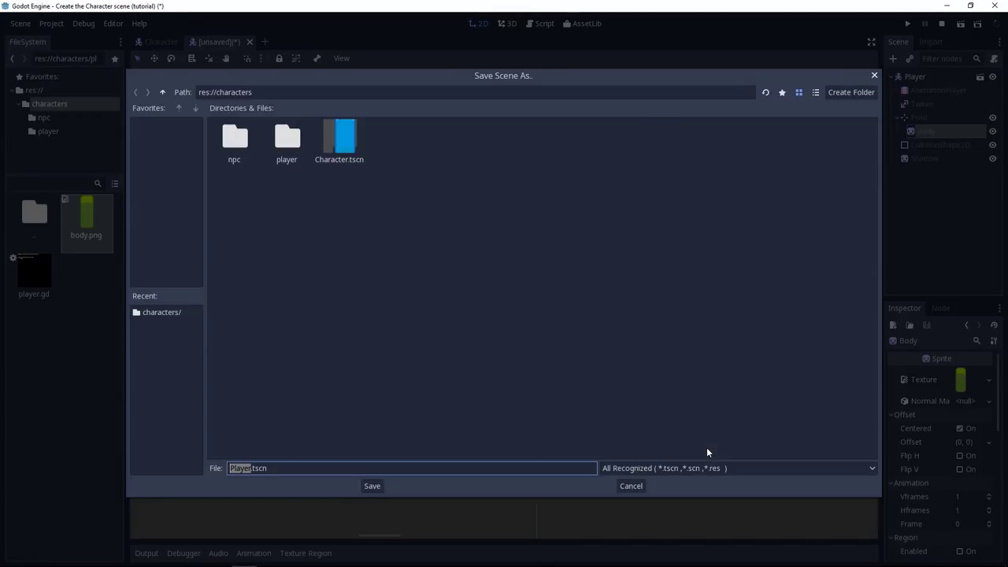
double_click(288, 149)
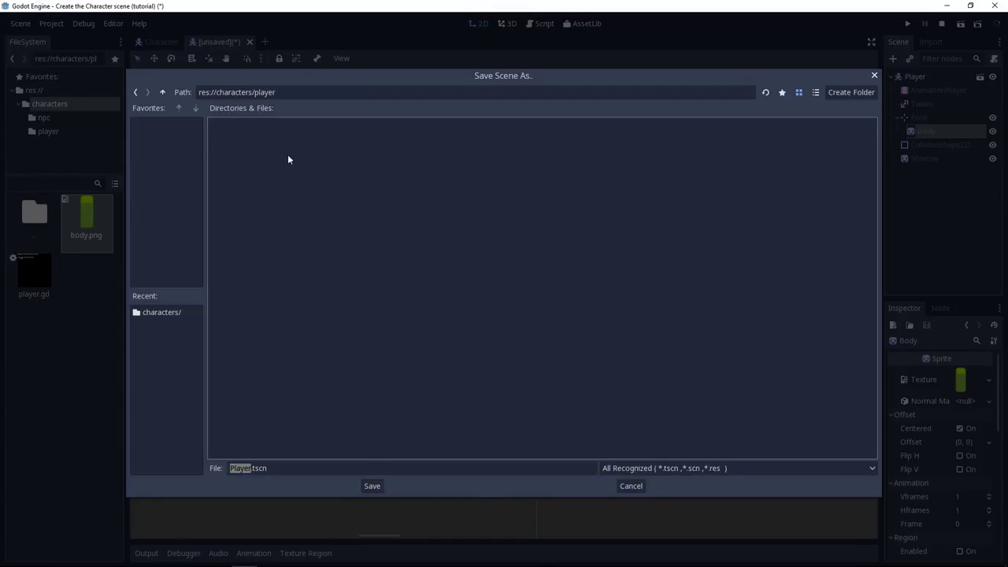
click(371, 485)
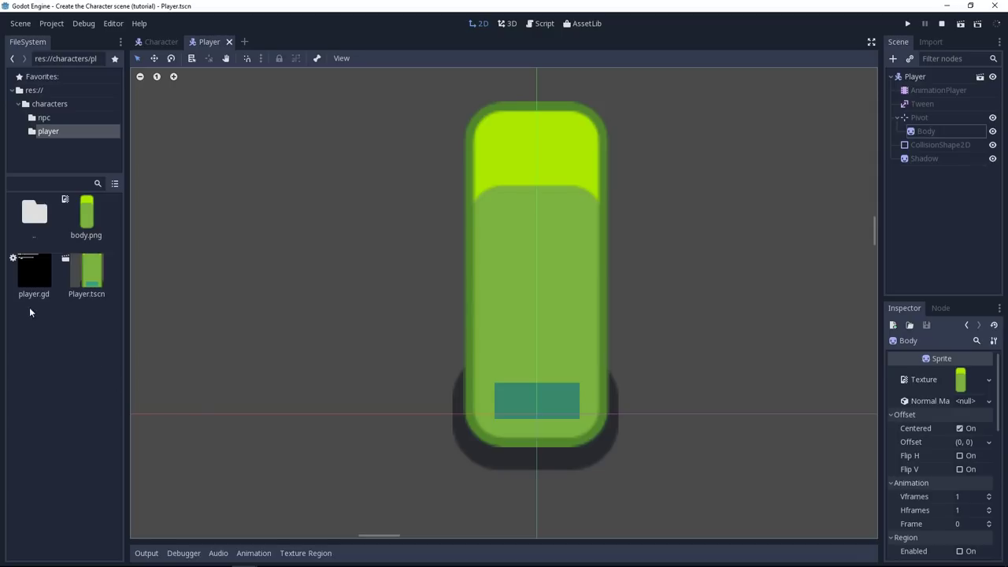
Step: Attach player.gd to the Player root node, then character.gd from the characters folder to the Character root
drag(25, 277, 930, 80)
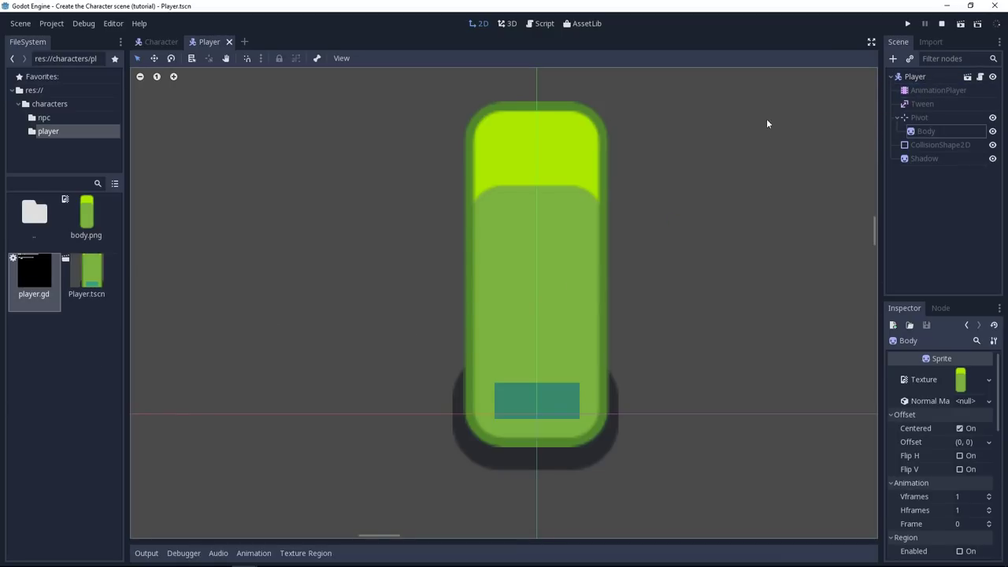
click(159, 47)
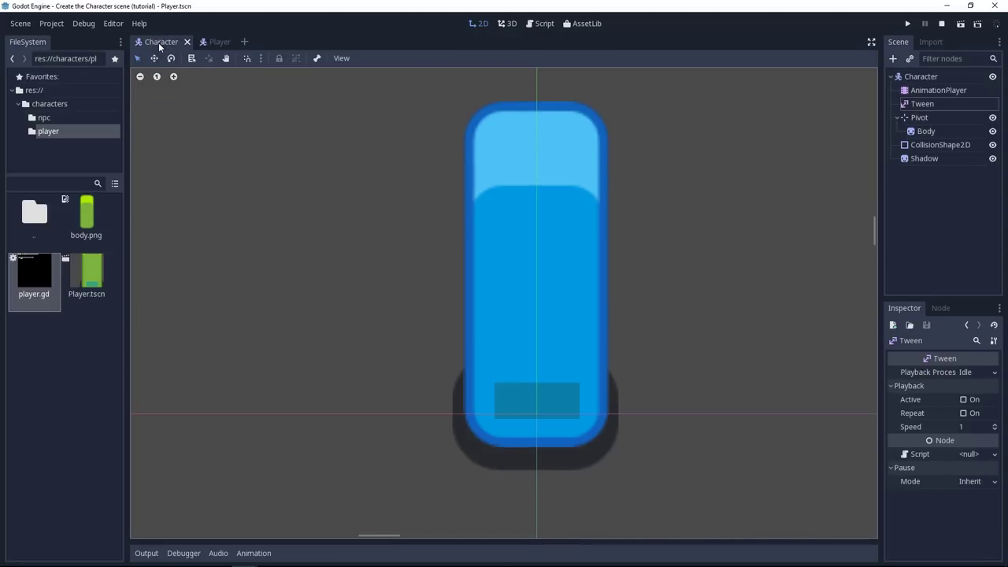
double_click(34, 209)
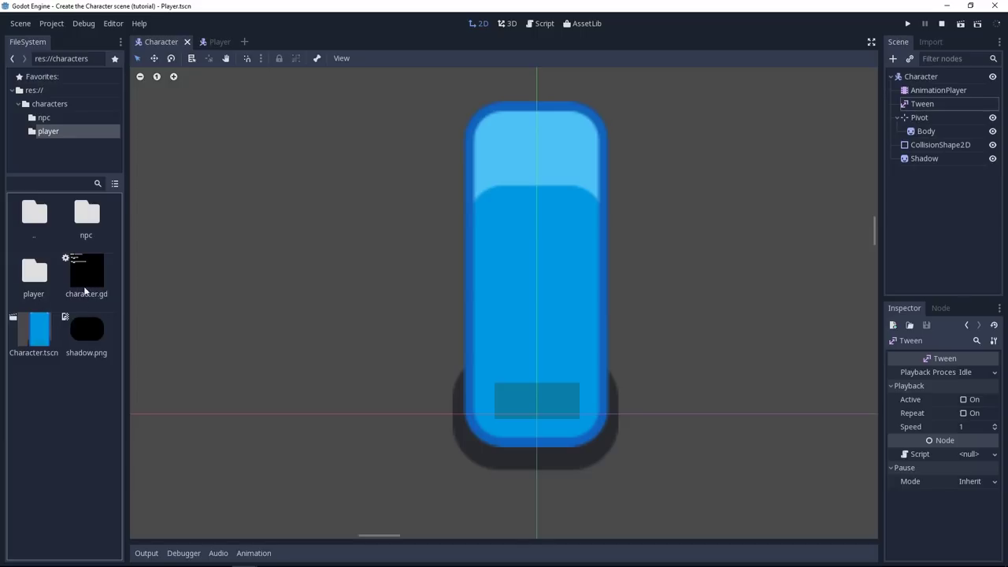
drag(84, 291, 923, 82)
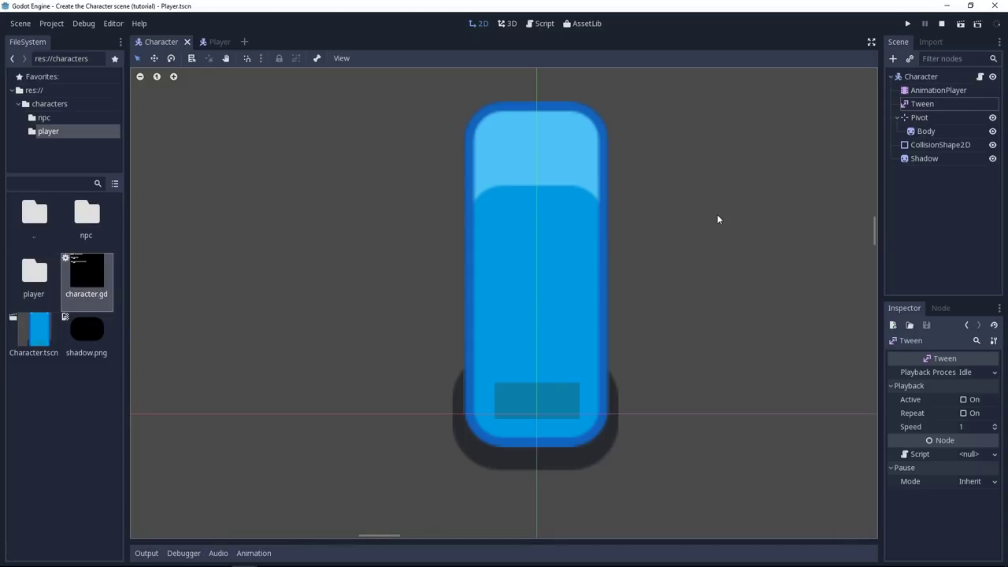
Step: Open player.gd from the Player node to confirm it extends res://characters/character.gd
click(980, 77)
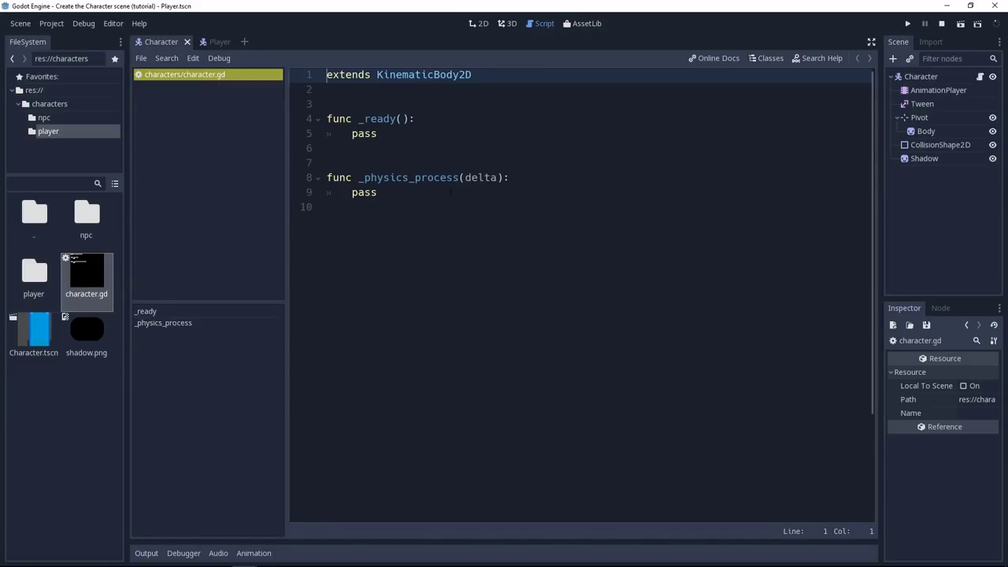
click(478, 23)
click(213, 41)
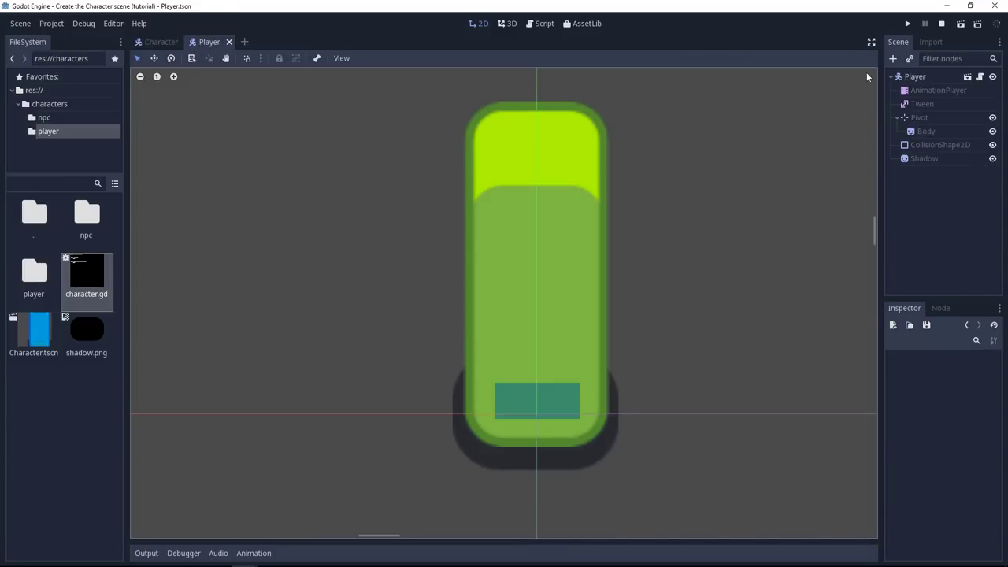
click(980, 77)
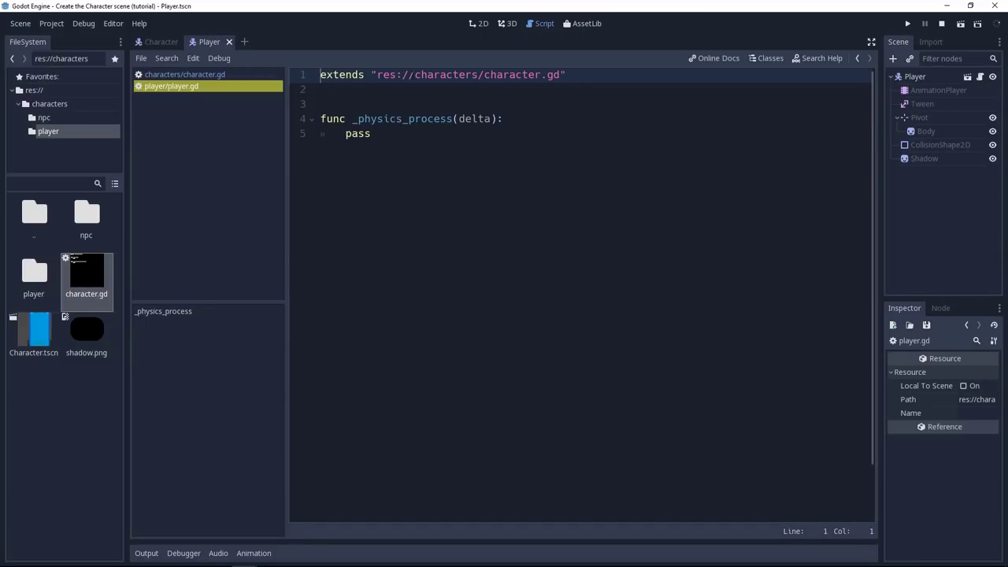
click(615, 75)
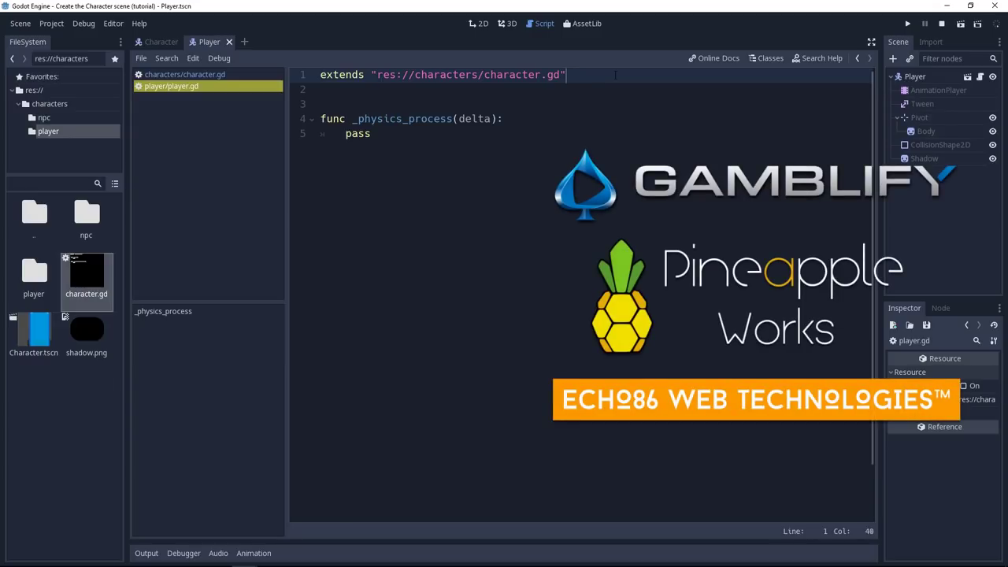